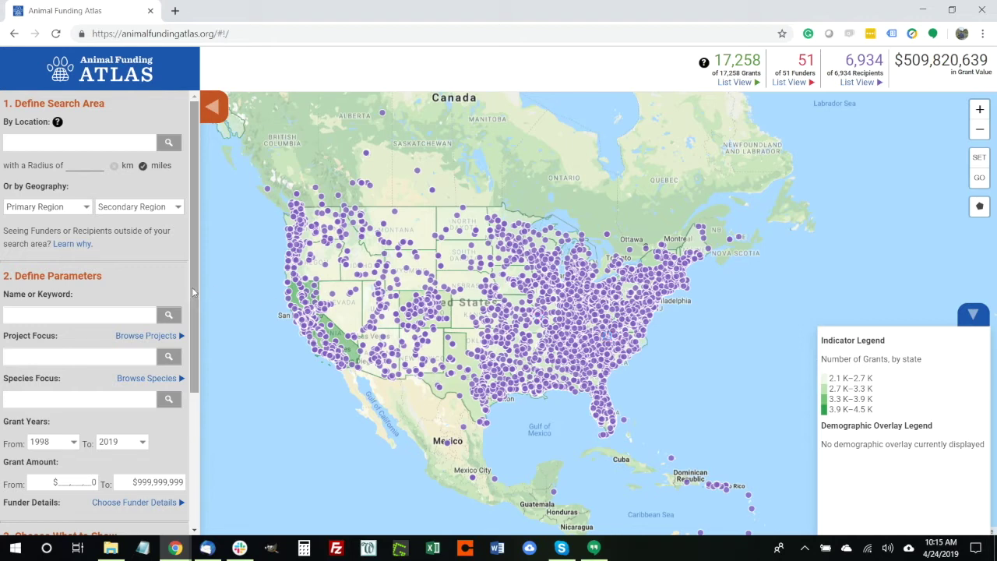
Limit the search area by geography to the United States as primary region and Colorado as secondary region
left_click(80, 208)
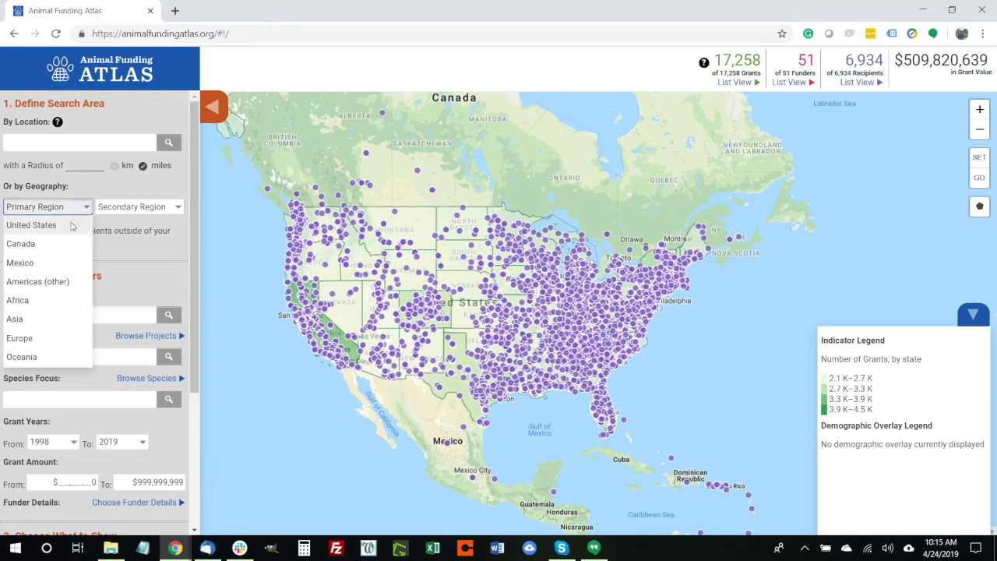
left_click(70, 224)
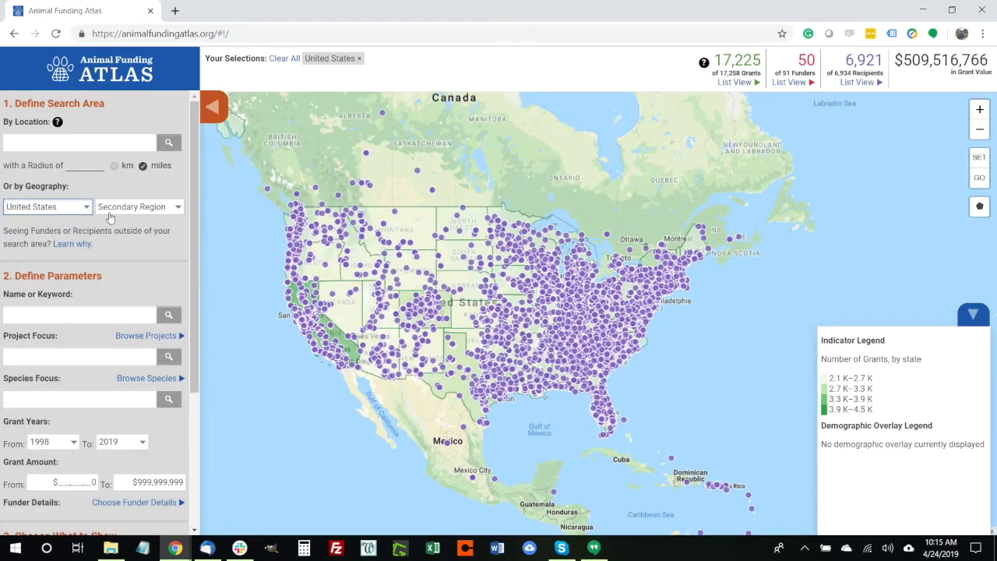
left_click(136, 208)
left_click(115, 320)
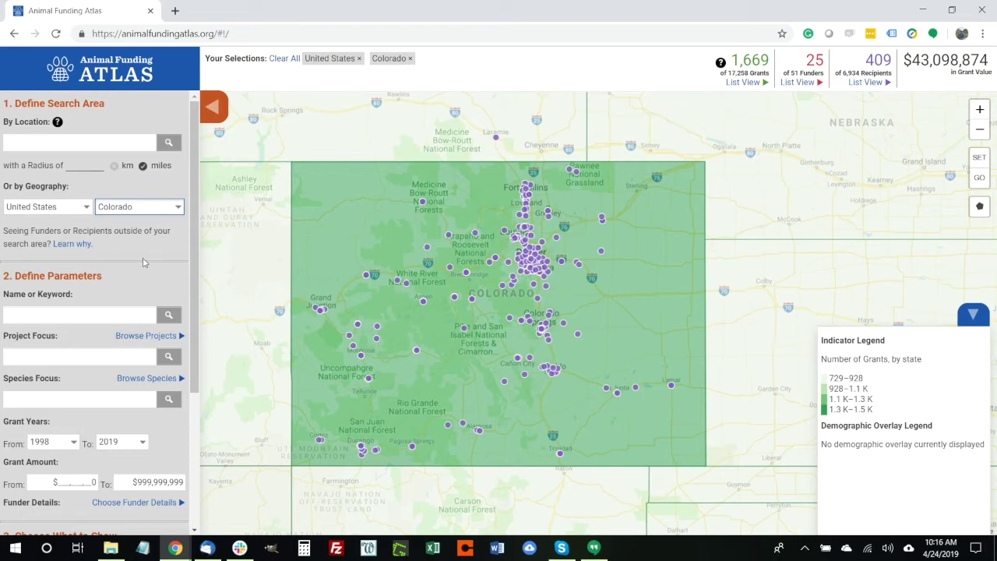
Restrict the species focus to only Wildlife-Captive, Wildlife-In Wild and Wildlife-Rehab/Release
scroll(143, 262, "down", 3)
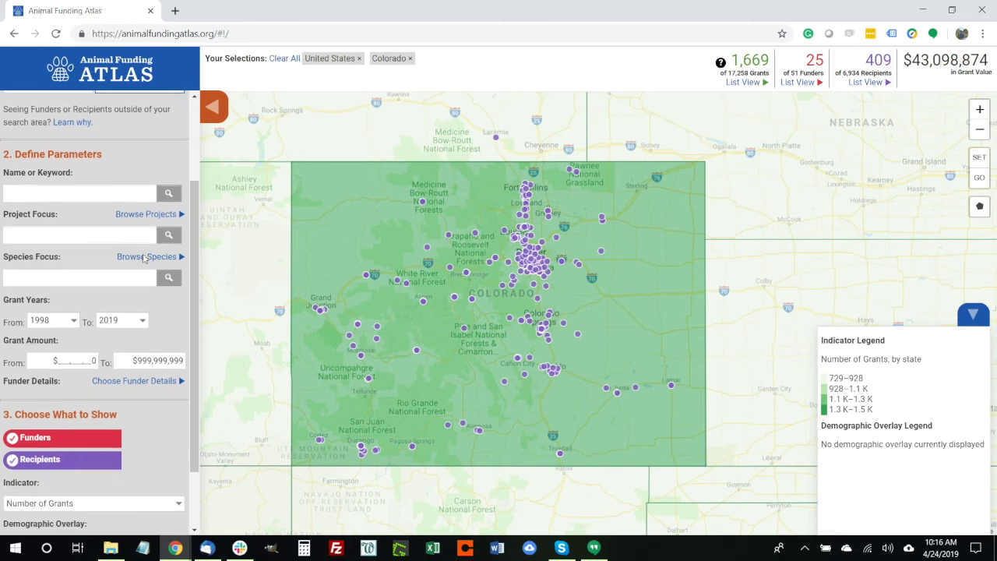
left_click(143, 259)
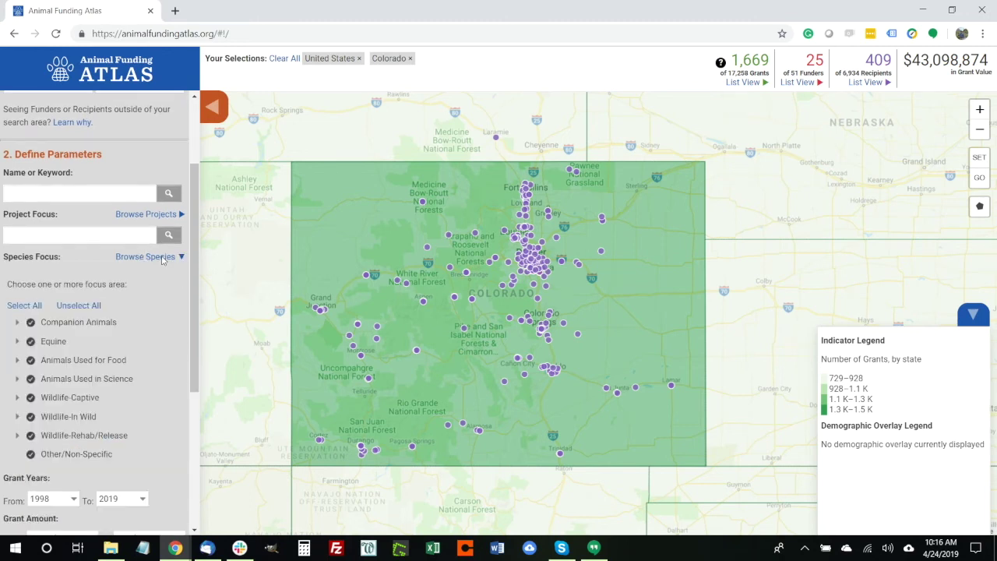
scroll(153, 335, "down", 2)
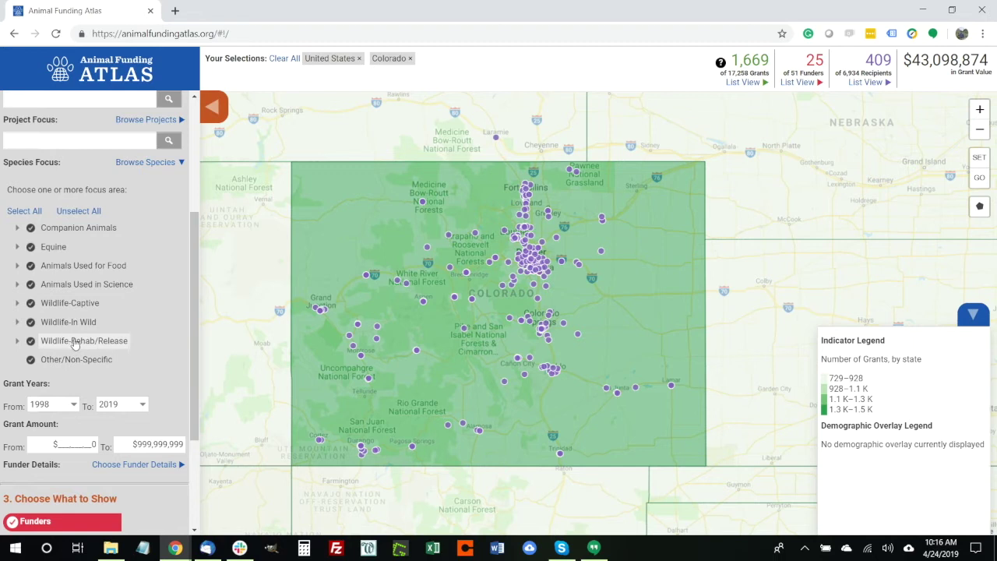
left_click(92, 211)
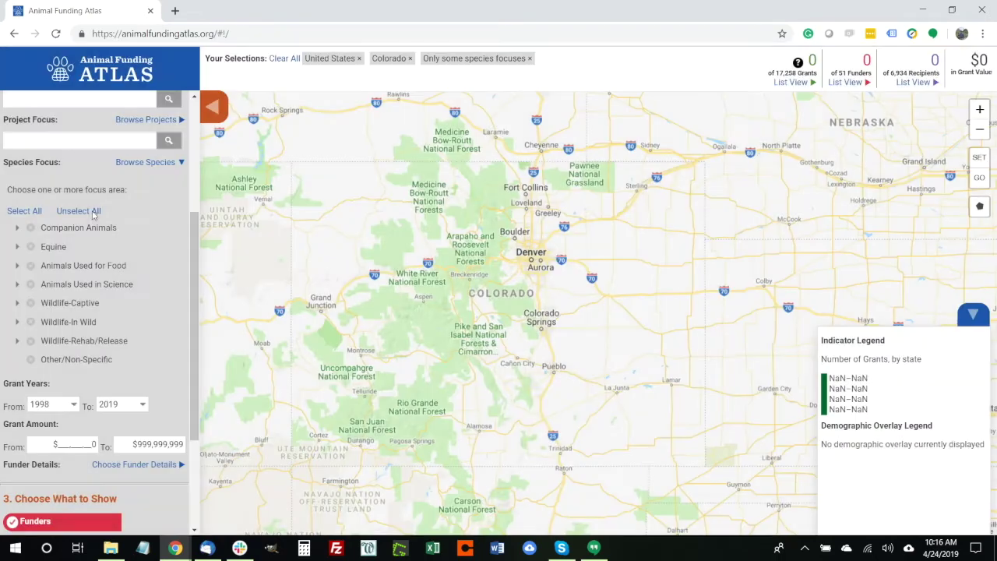
left_click(30, 303)
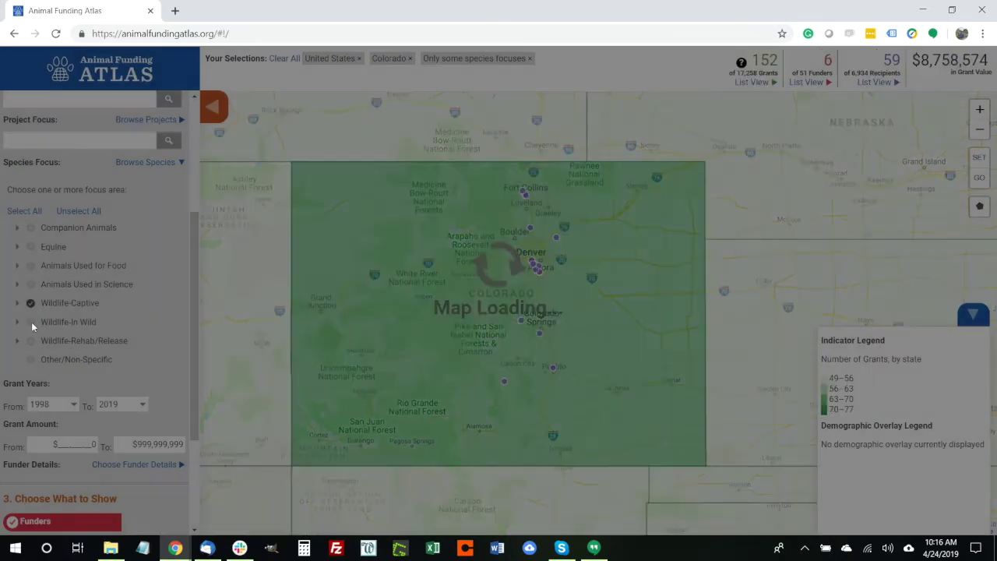
left_click(31, 322)
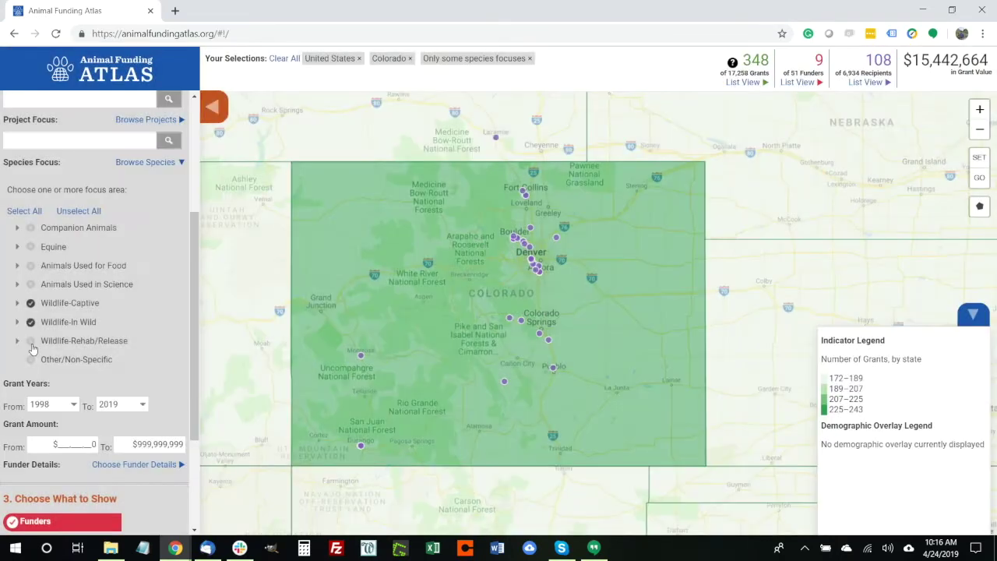
left_click(31, 340)
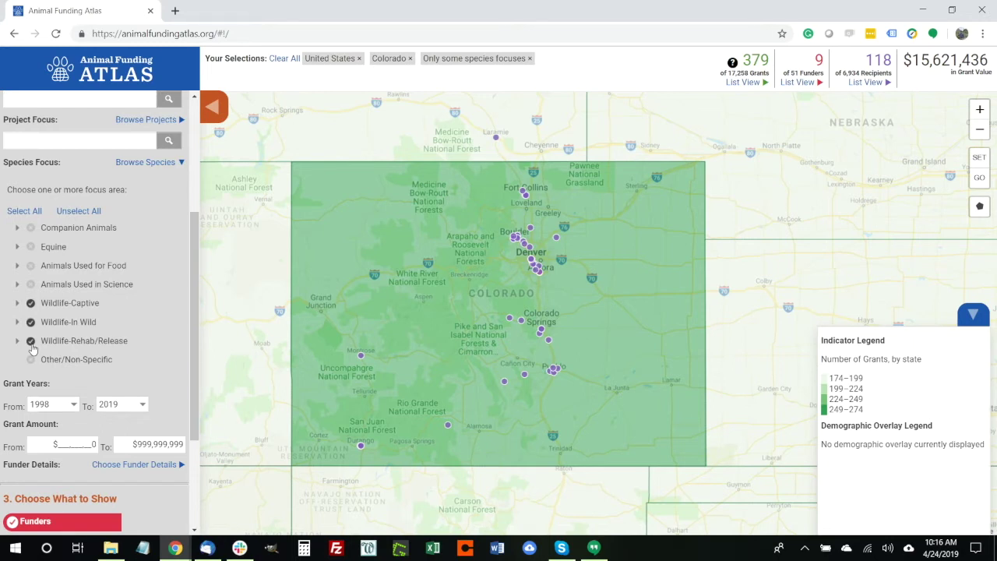
Review the list of grants matching the filters, and switch that list to the funders
left_click(754, 84)
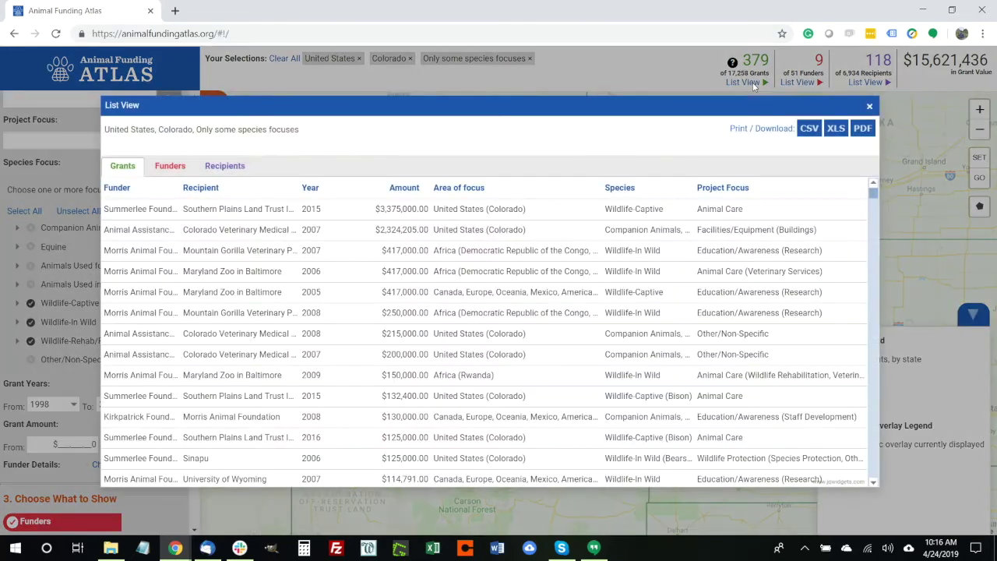
scroll(513, 276, "down", 3)
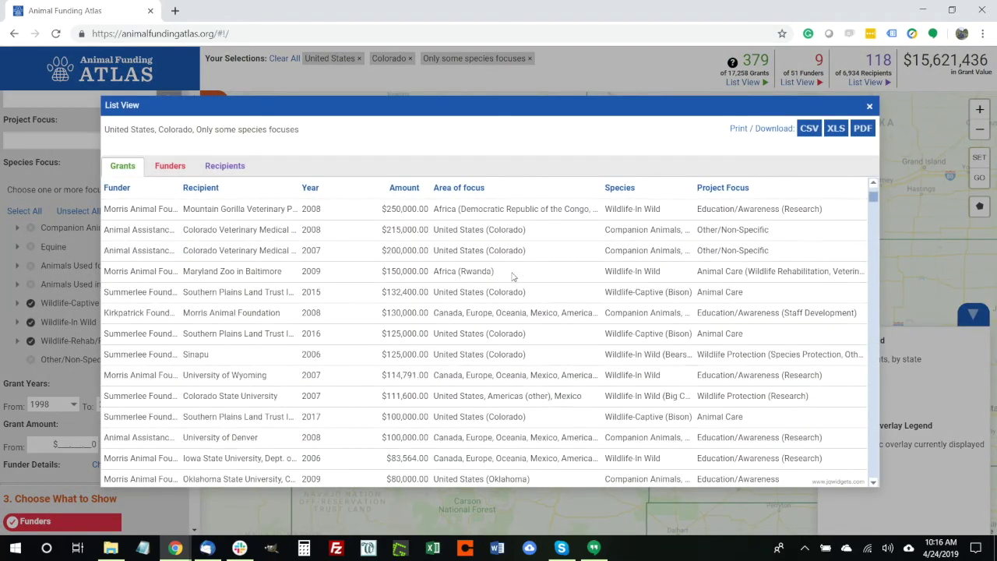
left_click(170, 166)
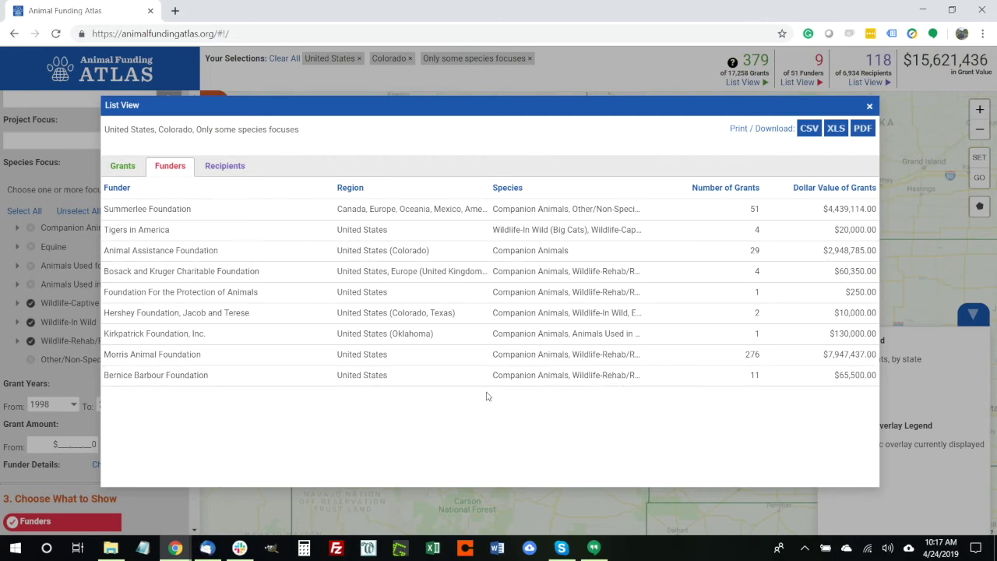
Examine the Summerlee Foundation's funder profile and its grants, and close the profile and the list
left_click(285, 211)
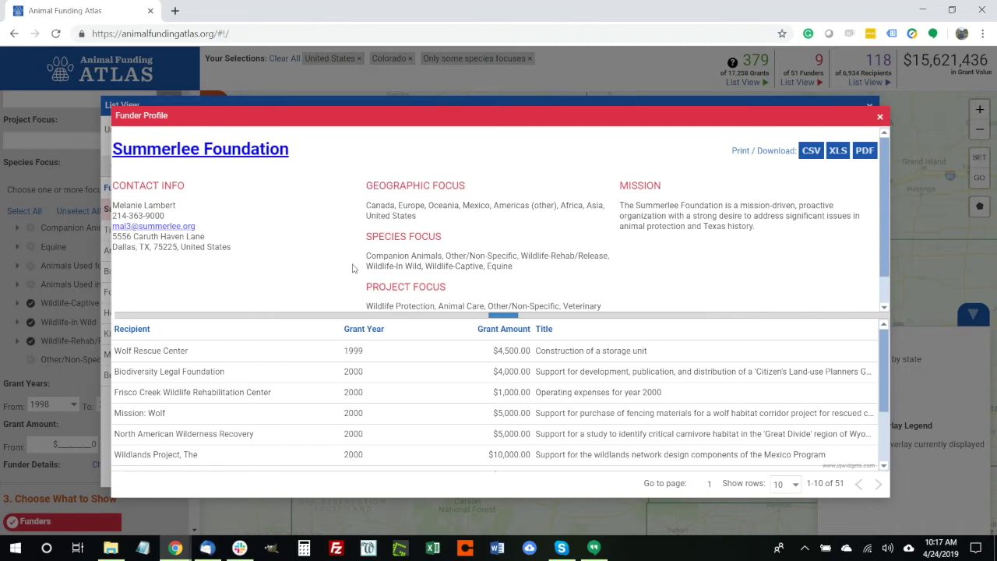
scroll(352, 264, "down", 1)
scroll(346, 416, "down", 2)
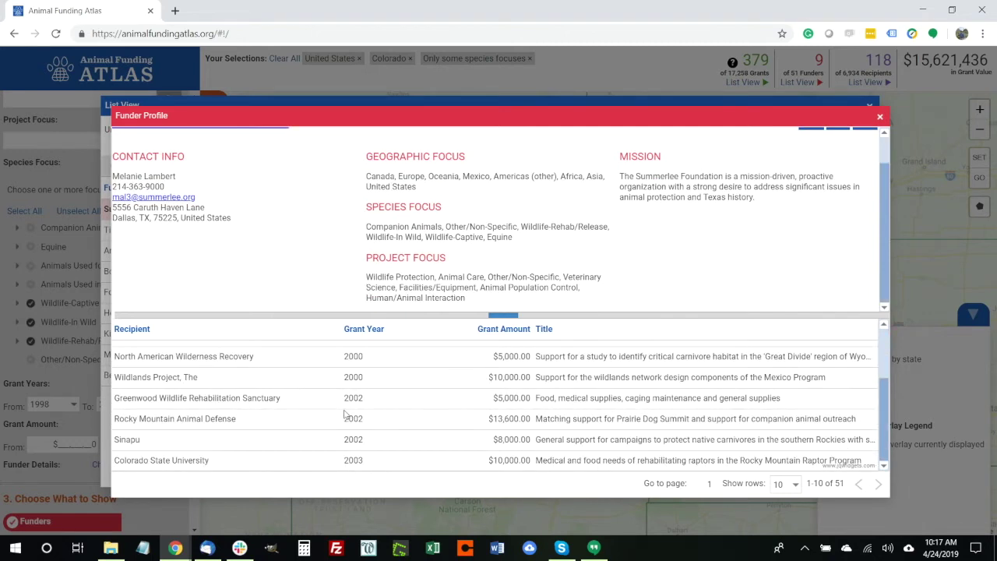
scroll(345, 415, "up", 2)
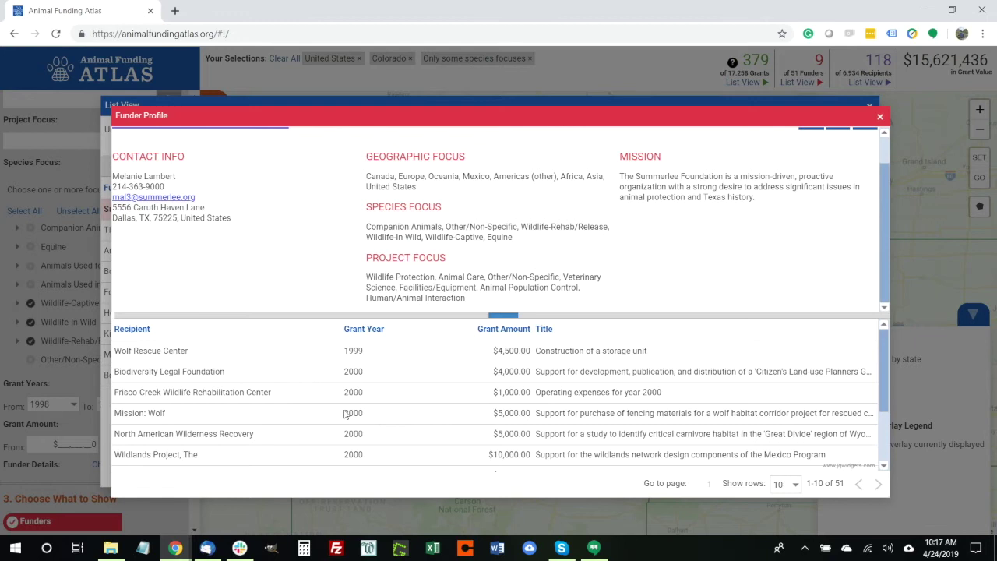
left_click(880, 118)
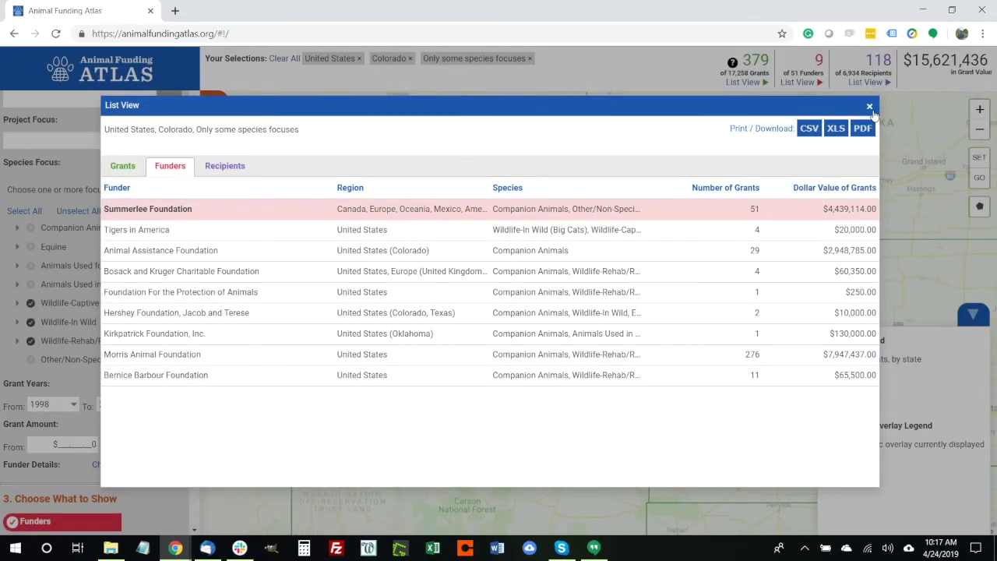
left_click(870, 108)
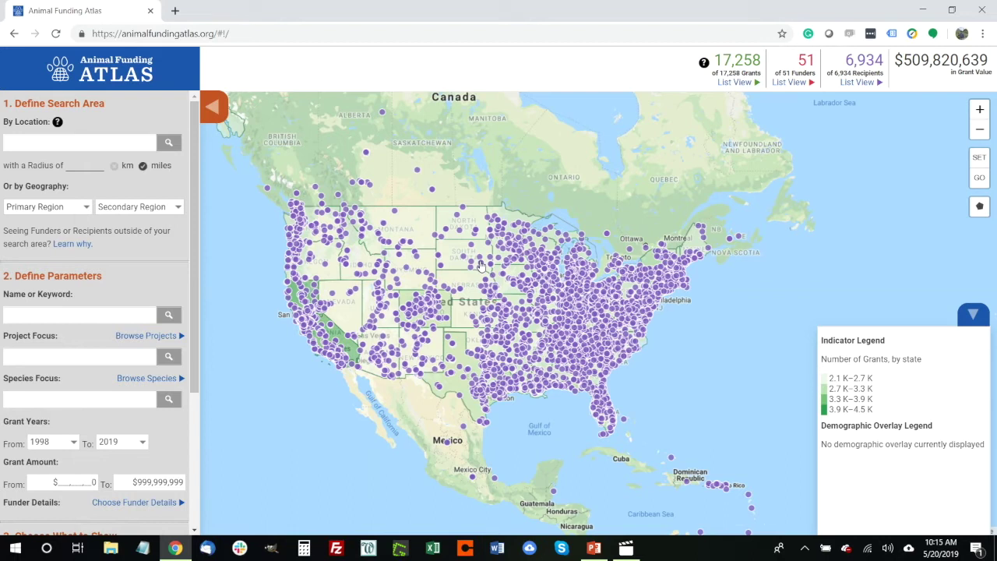
Expand the project focus and species focus category lists in the search parameters
scroll(117, 285, "down", 1)
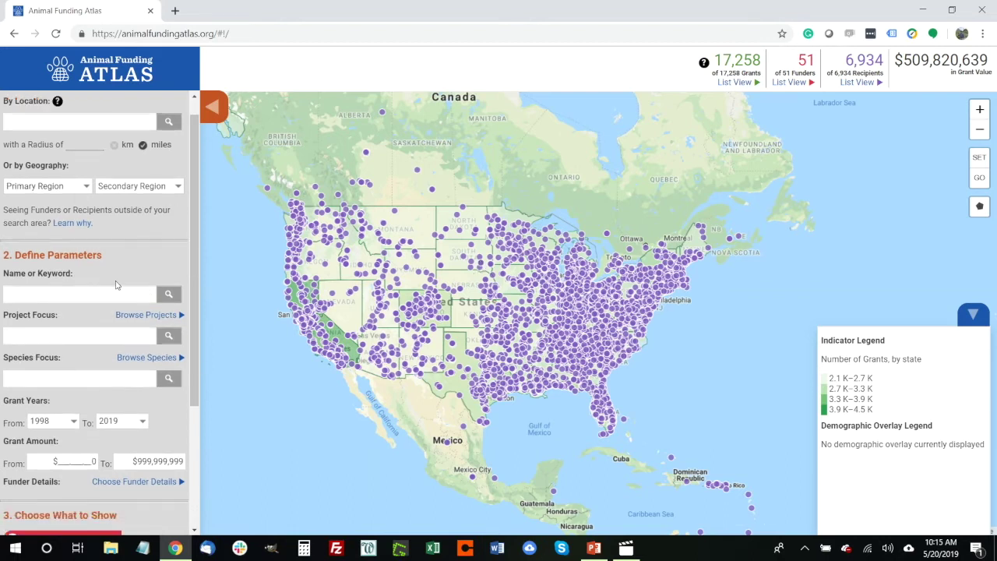
scroll(117, 285, "down", 1)
left_click(170, 293)
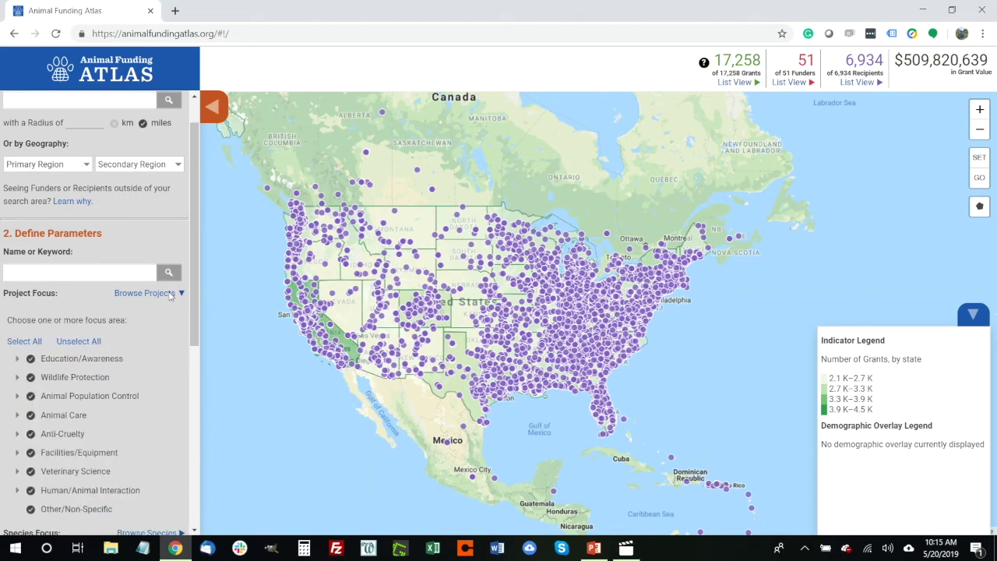
scroll(140, 415, "down", 3)
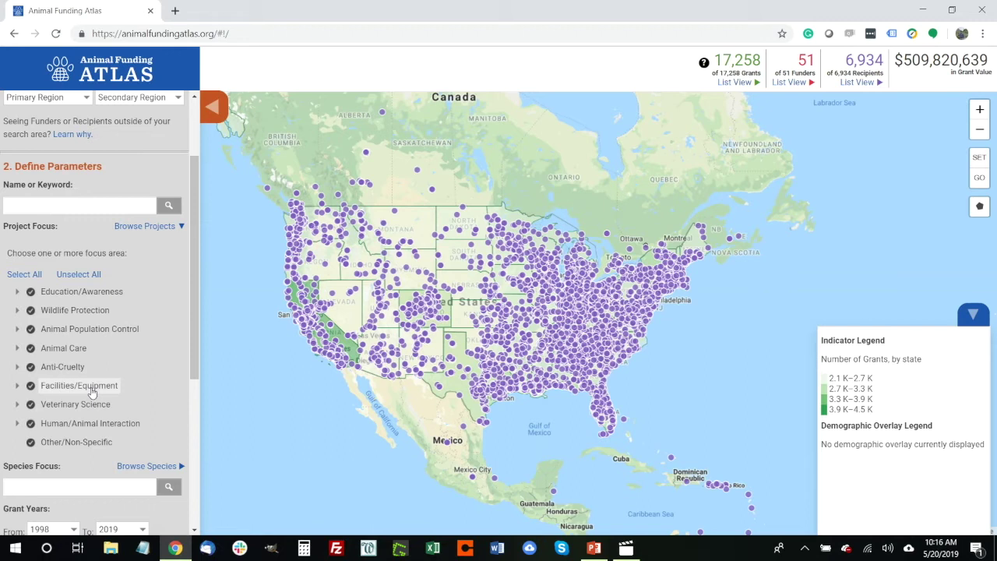
scroll(91, 392, "down", 3)
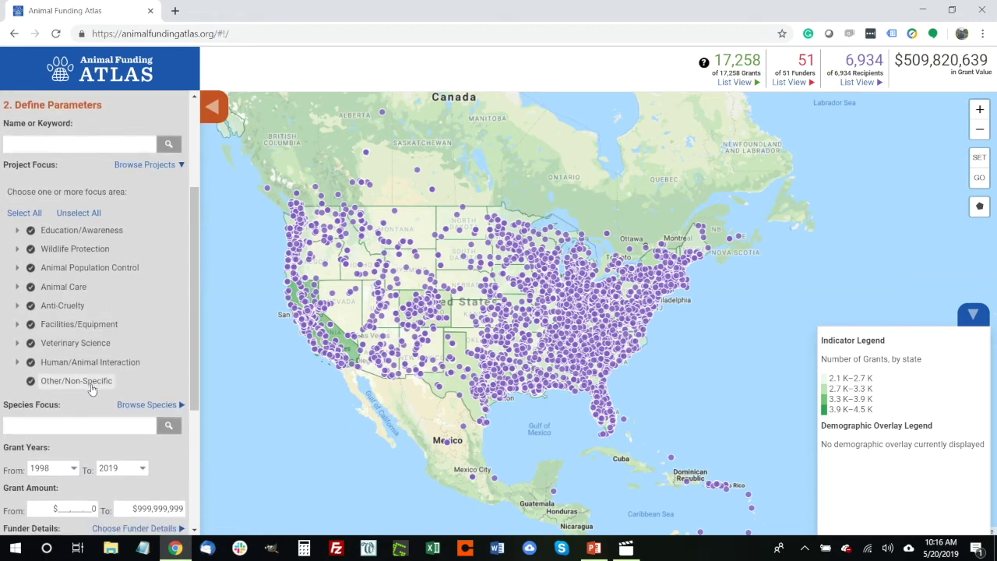
left_click(139, 405)
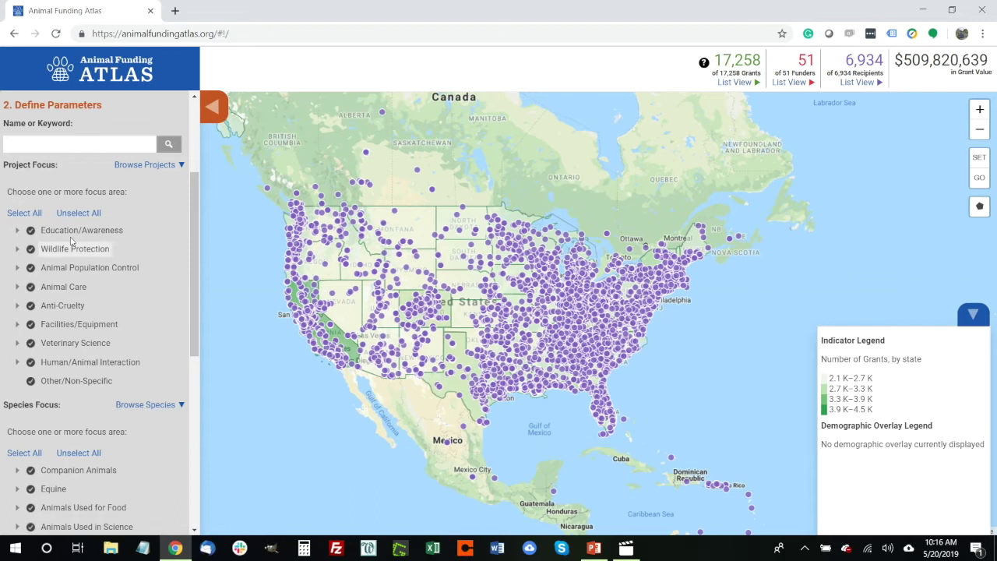
Inspect the project focus subcategories of Animal Population Control and Facilities/Equipment, and collapse both again
scroll(70, 232, "down", 2)
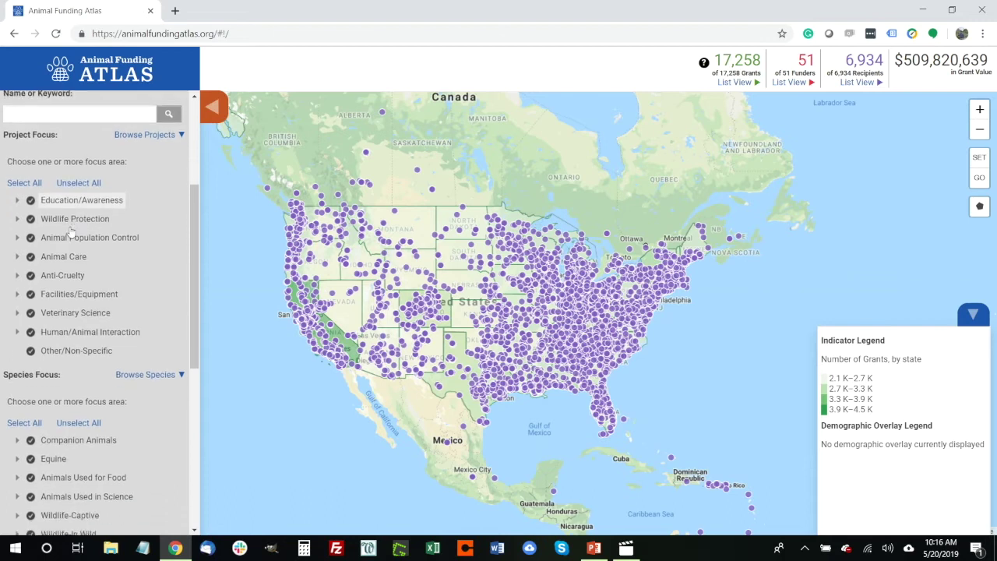
left_click(18, 238)
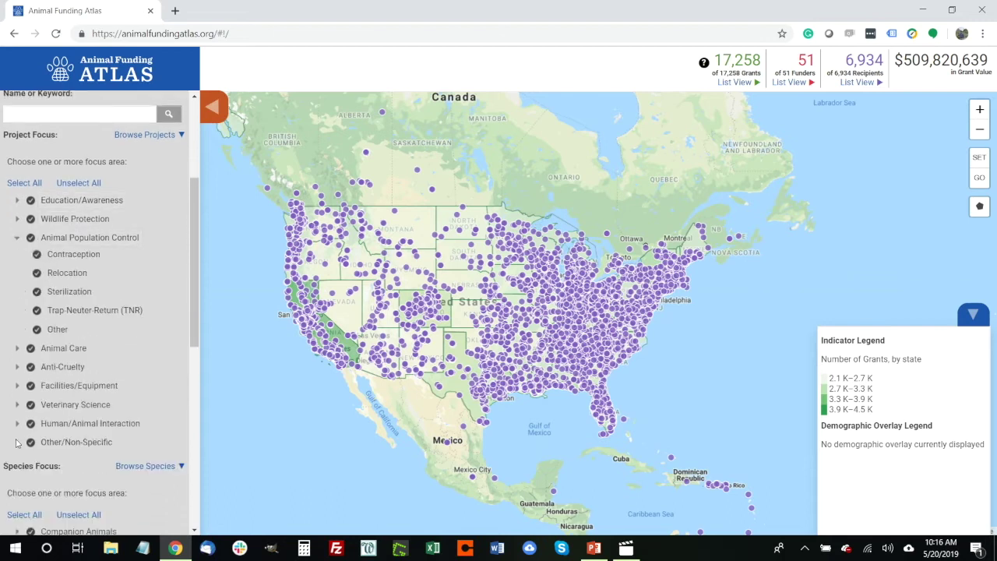
left_click(17, 387)
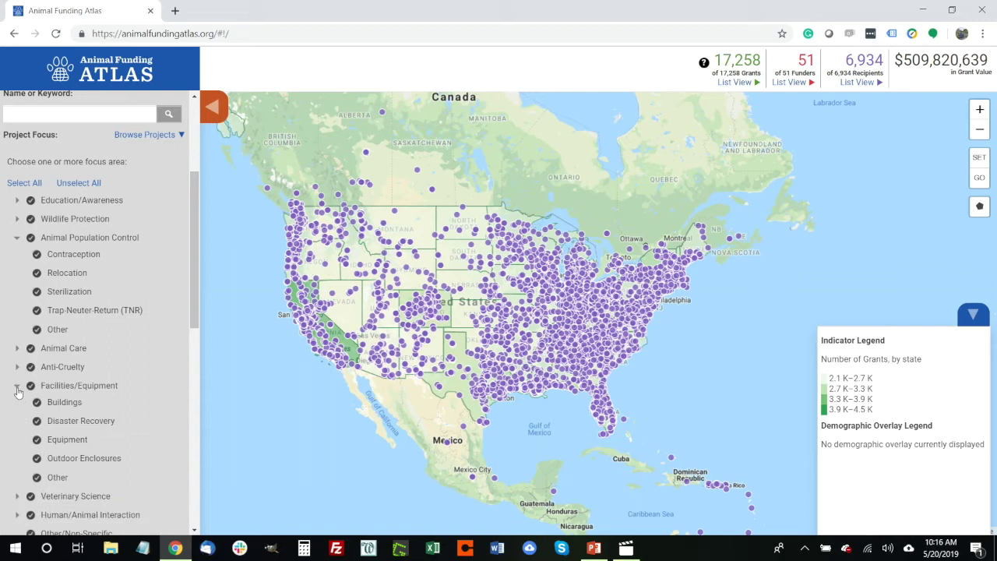
left_click(17, 388)
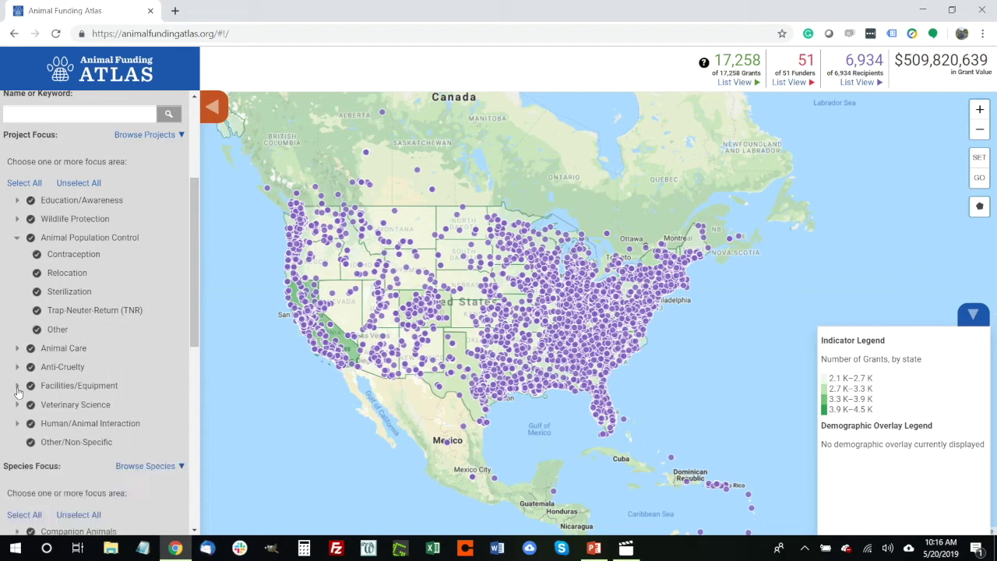
left_click(18, 238)
Inspect the species subcategories under Animals Used for Food, and collapse the species focus list
scroll(68, 372, "down", 2)
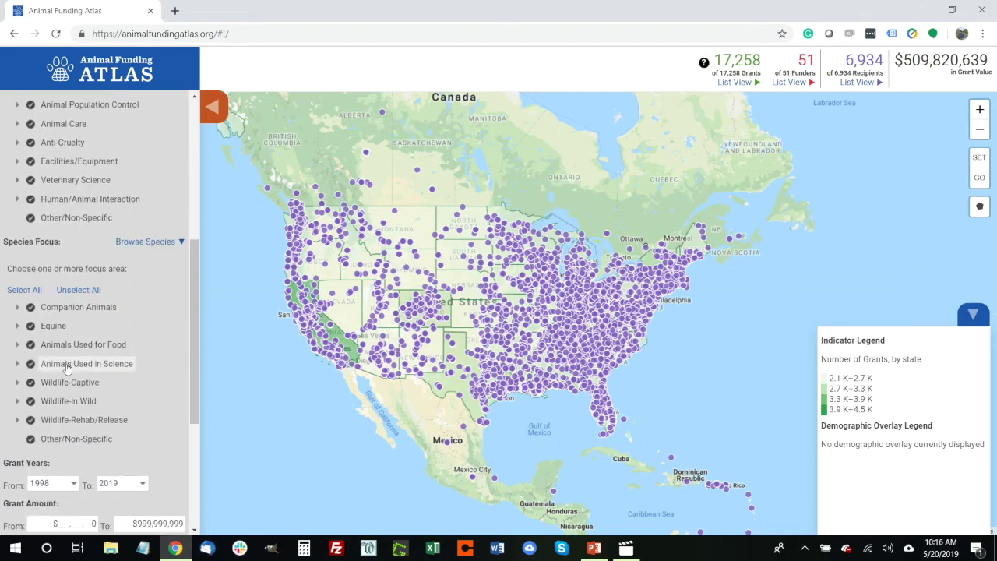
left_click(18, 345)
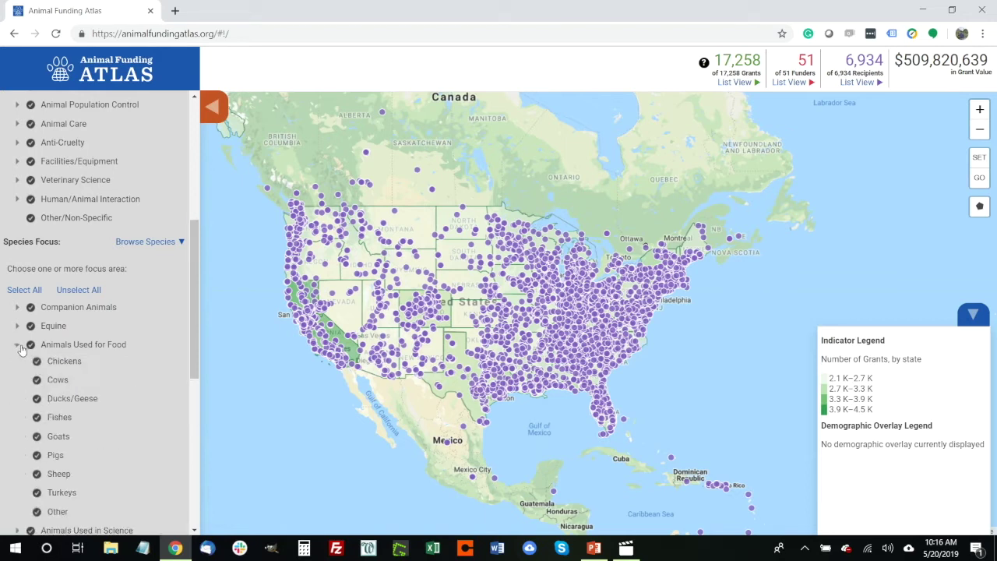
left_click(18, 345)
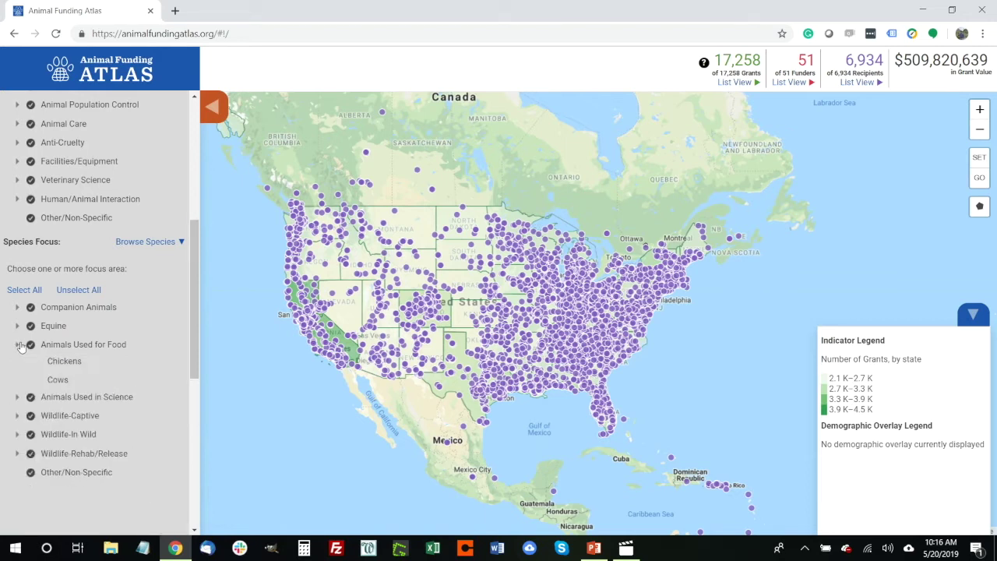
left_click(181, 242)
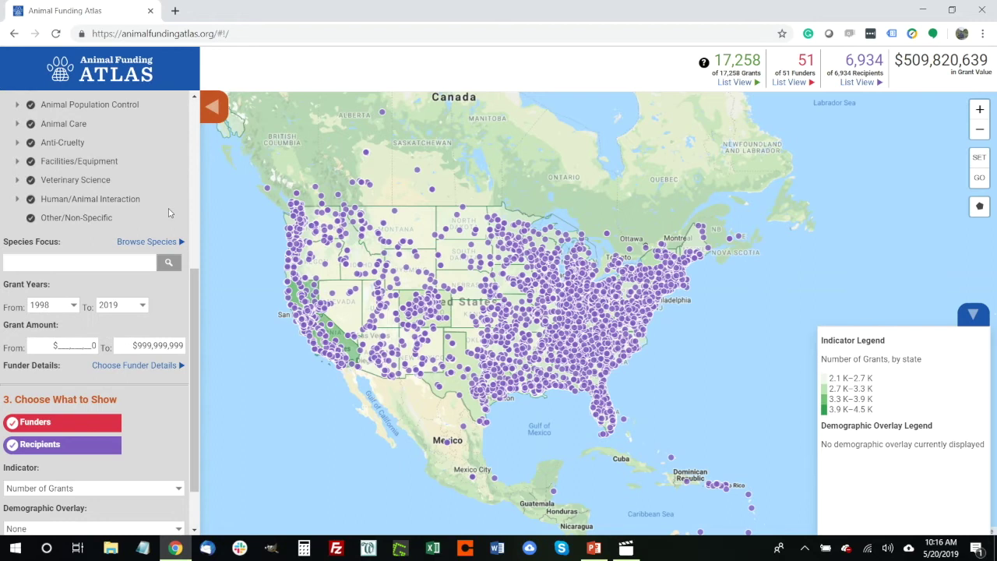
Look over the project focus categories, grant years, grant amounts and display options among the search settings
scroll(169, 209, "up", 3)
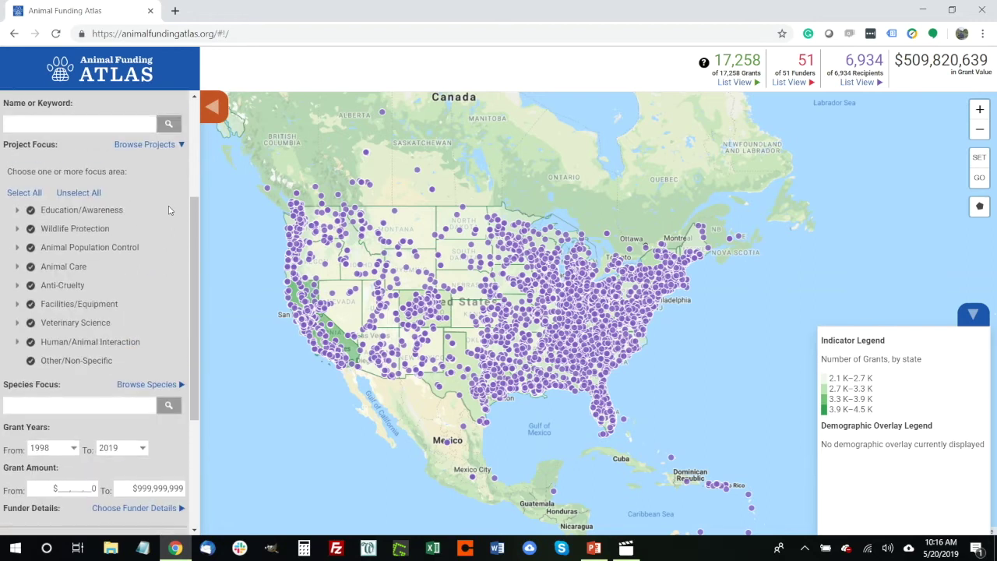
scroll(168, 202, "down", 5)
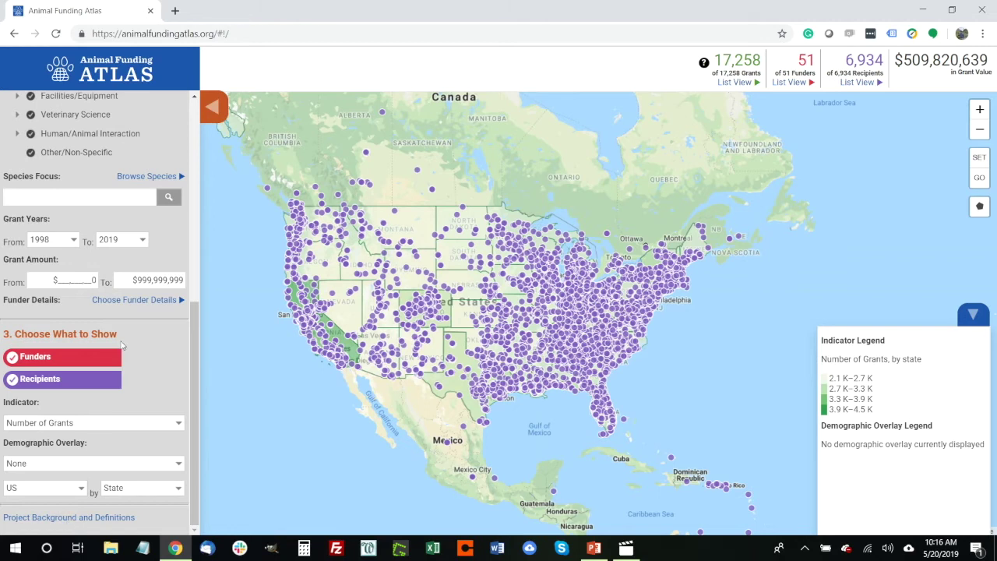
scroll(123, 346, "up", 10)
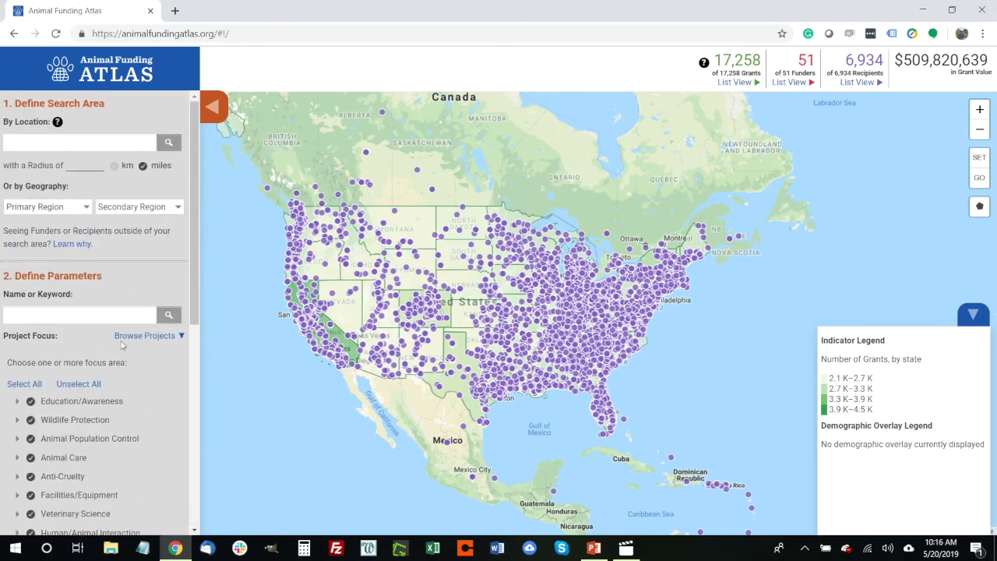
scroll(123, 346, "down", 2)
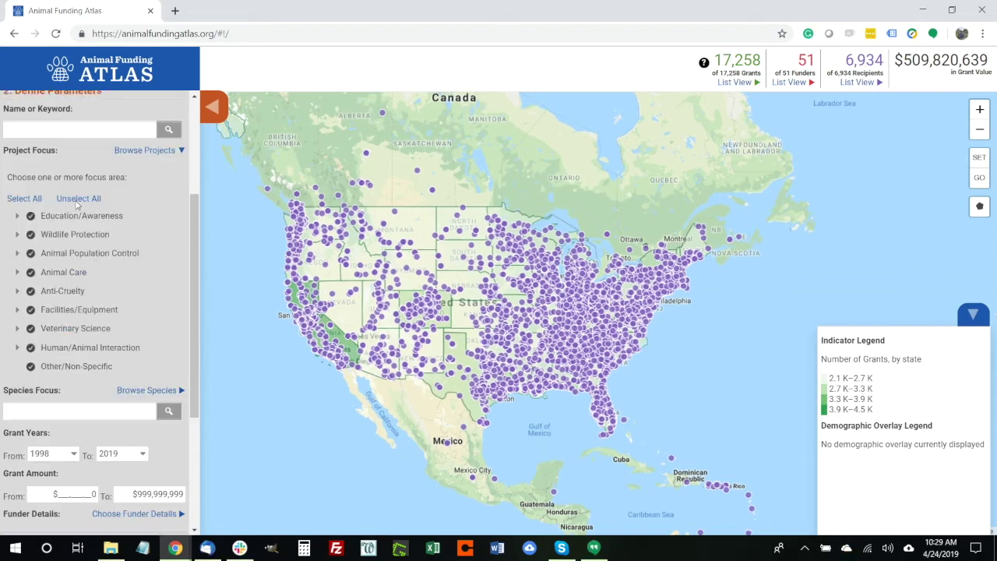
Unselect all project focuses and filter the grants by Facilities/Equipment, Animal Care and Animal Population Control, one at a time
left_click(75, 199)
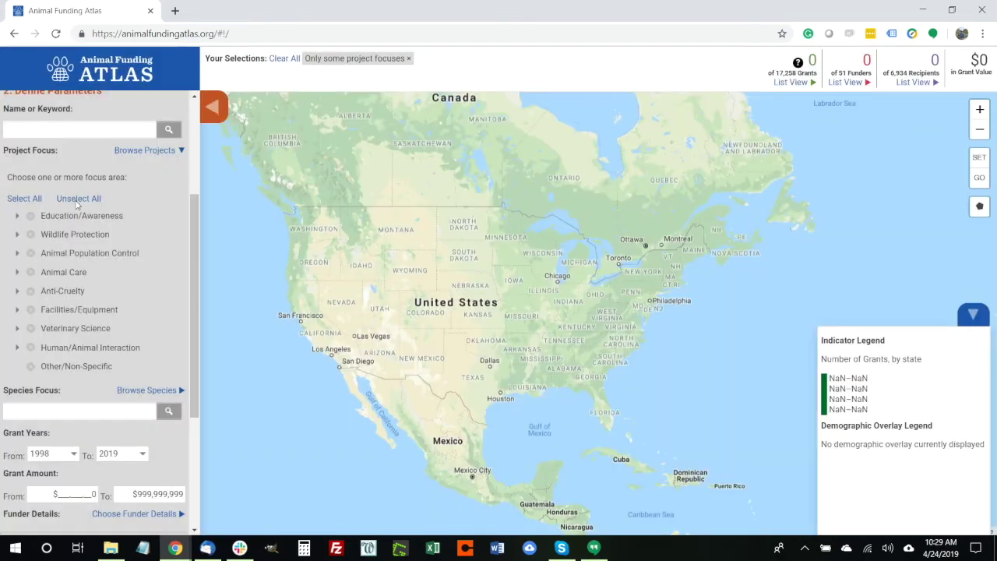
left_click(31, 310)
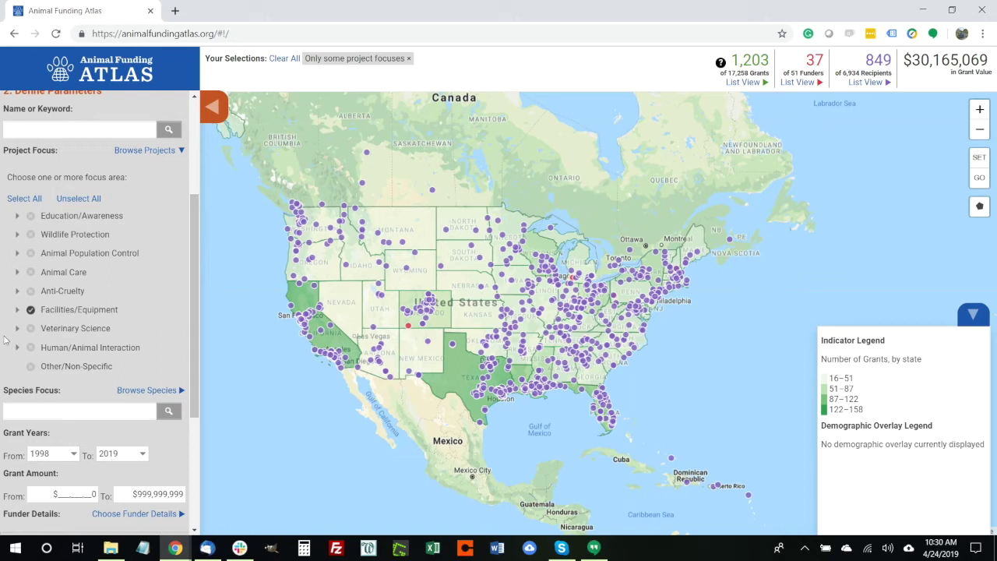
left_click(31, 310)
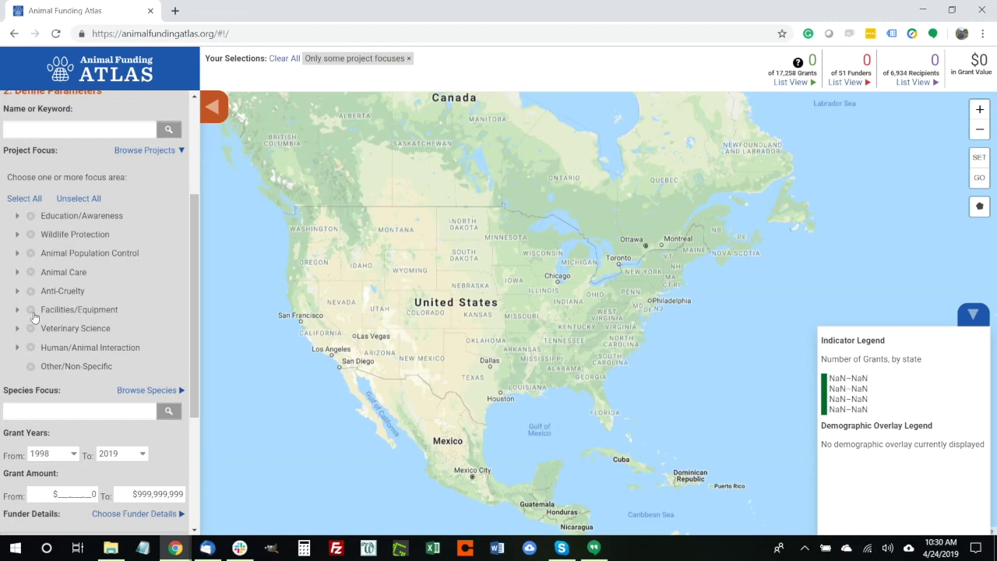
left_click(30, 272)
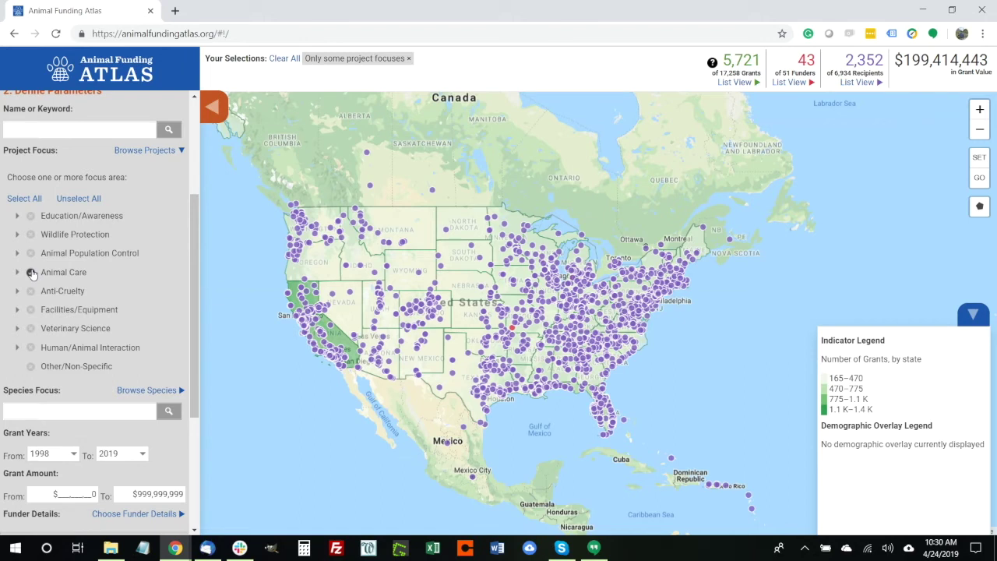
left_click(31, 273)
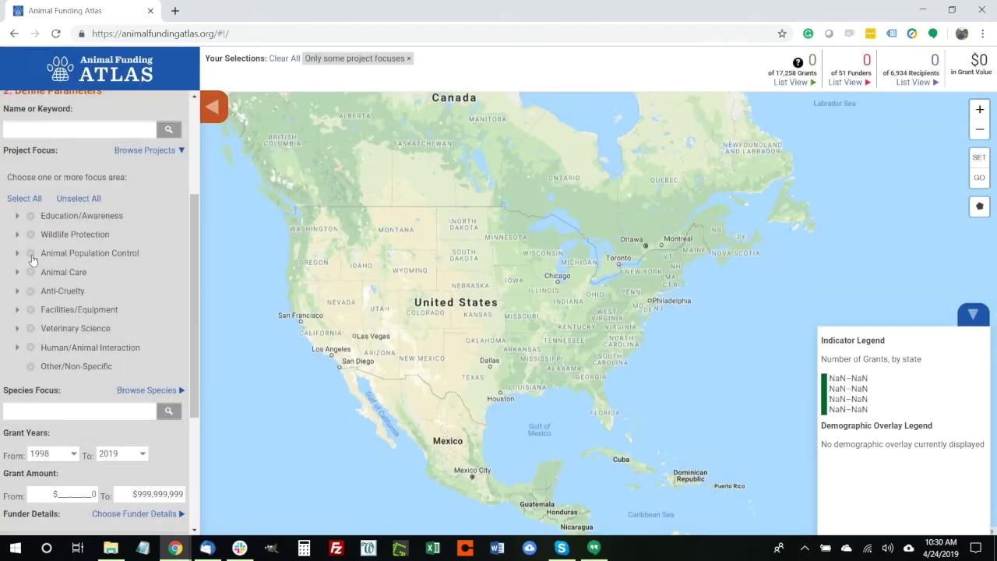
left_click(31, 254)
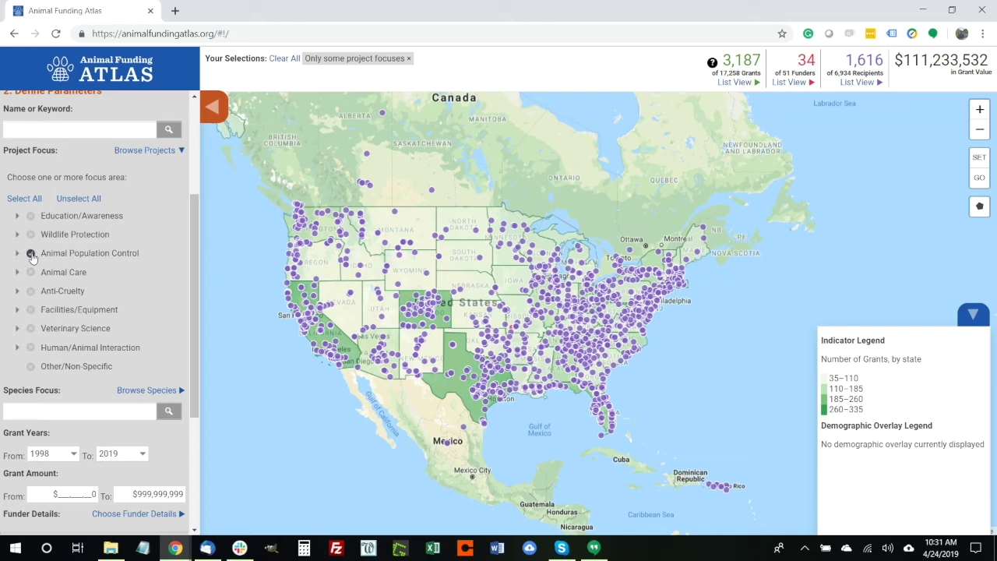
scroll(31, 265, "down", 2)
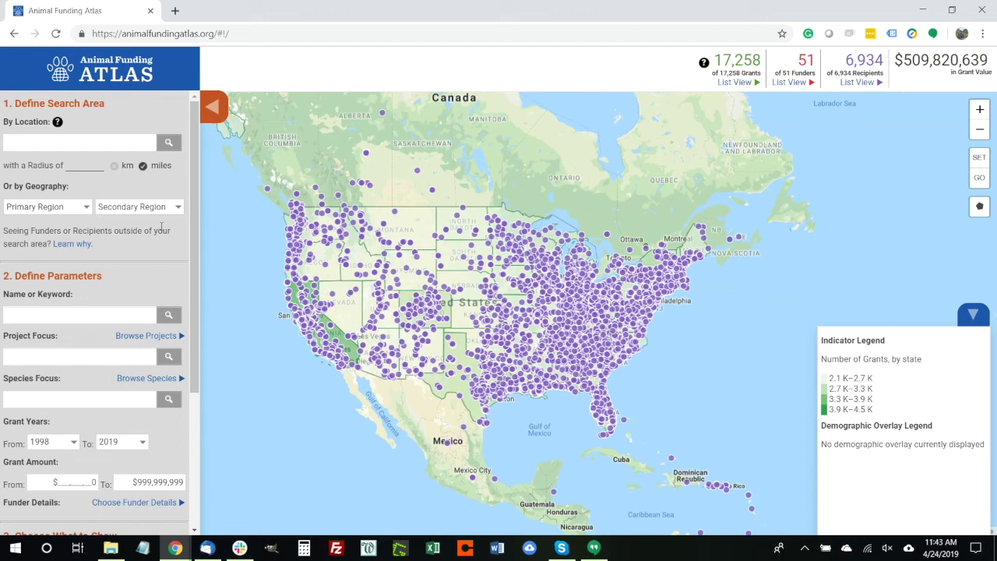
Limit the search geography to the United States as primary region and New Jersey as secondary region
left_click(82, 215)
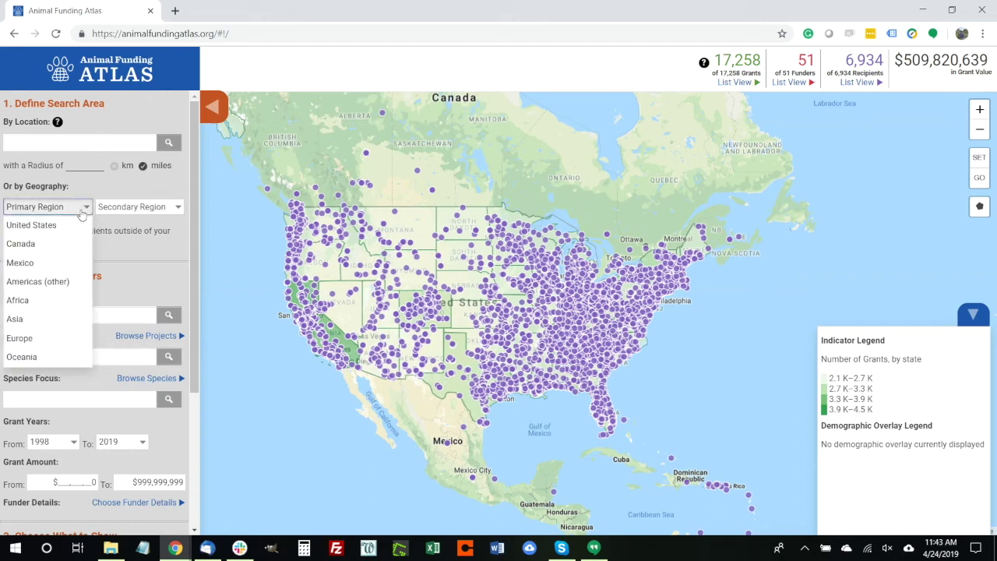
left_click(77, 224)
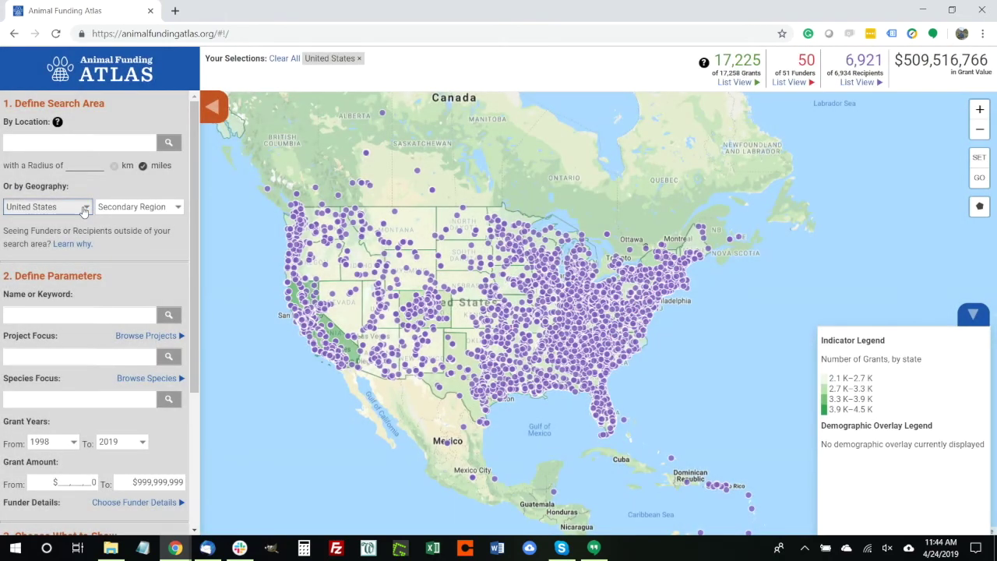
left_click(140, 209)
scroll(181, 361, "down", 4)
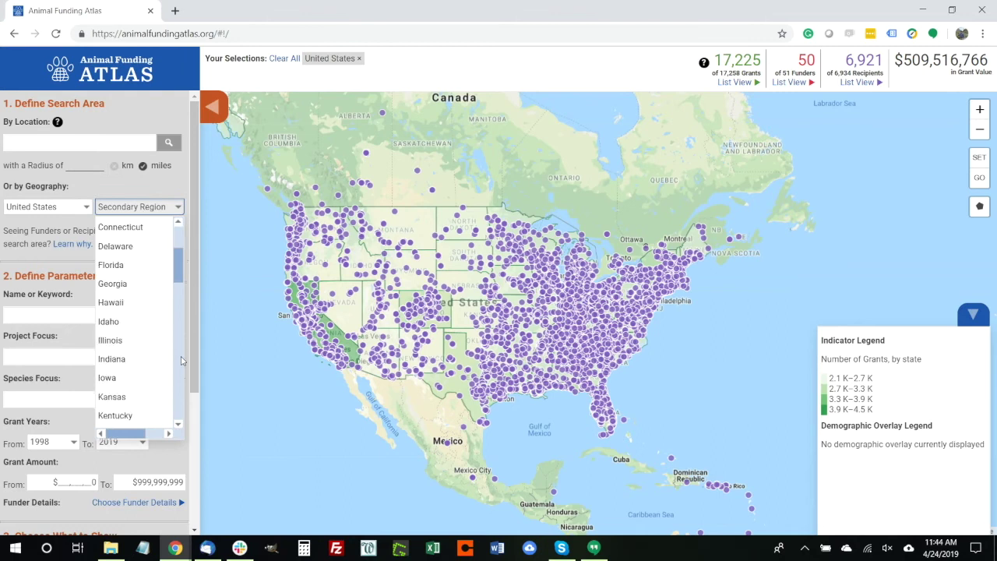
scroll(181, 361, "down", 3)
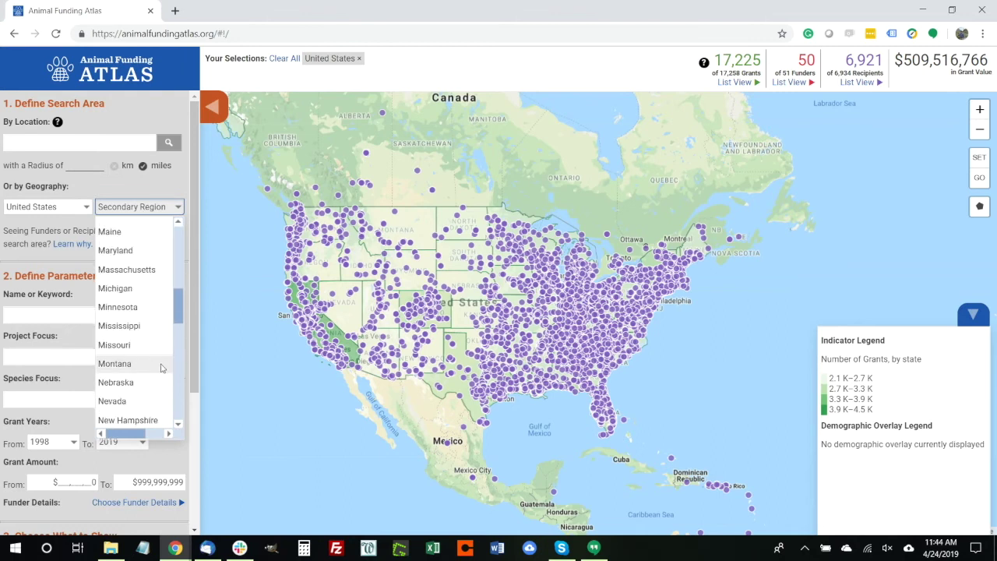
scroll(180, 378, "down", 2)
left_click(153, 329)
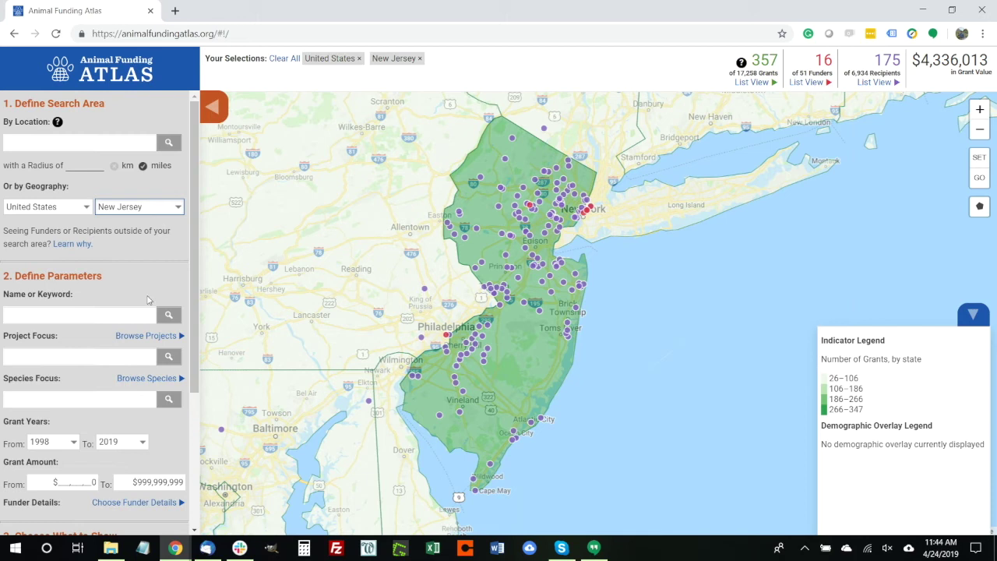
Restrict the project focus to only Sterilization under Animal Population Control
left_click(179, 336)
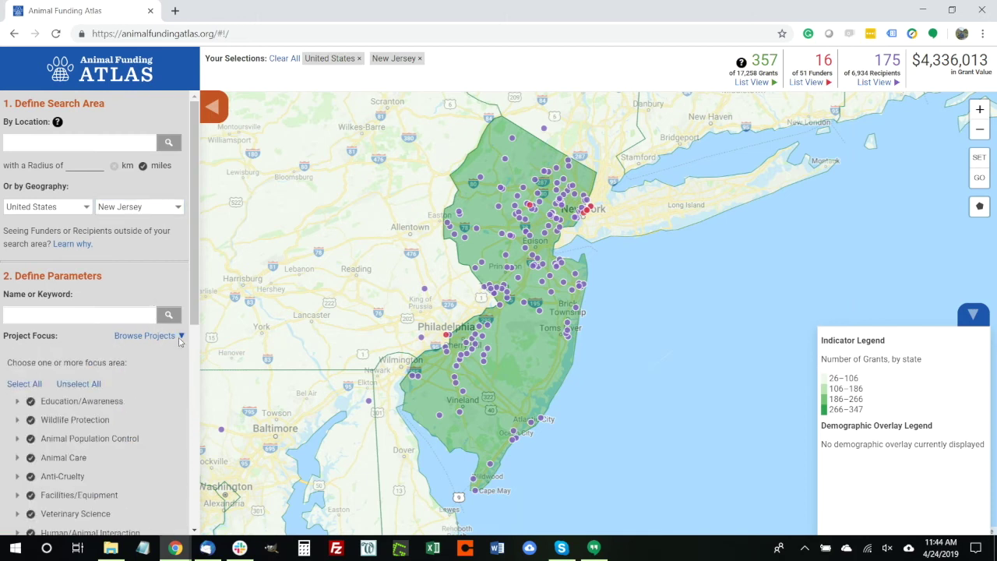
scroll(59, 310, "down", 2)
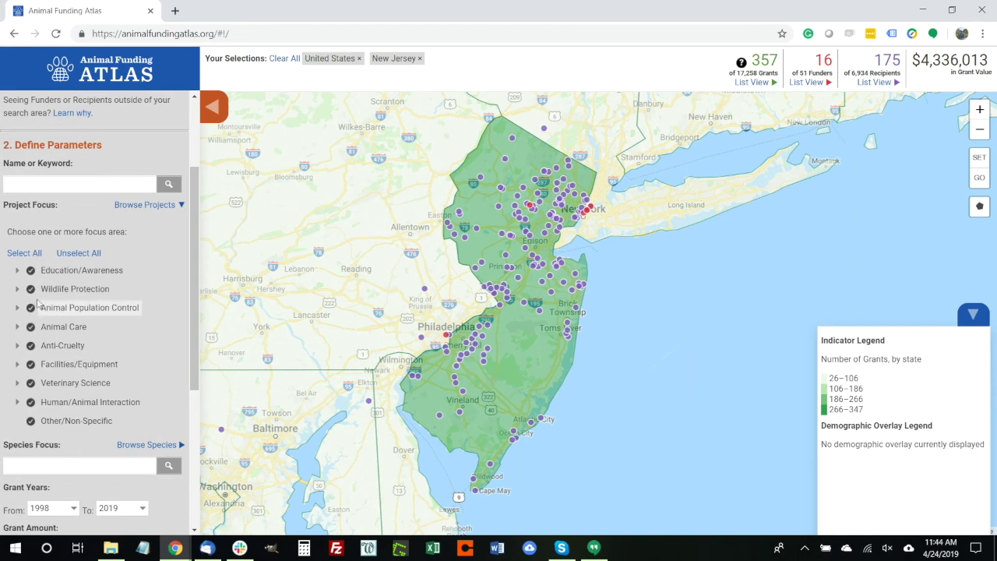
left_click(82, 255)
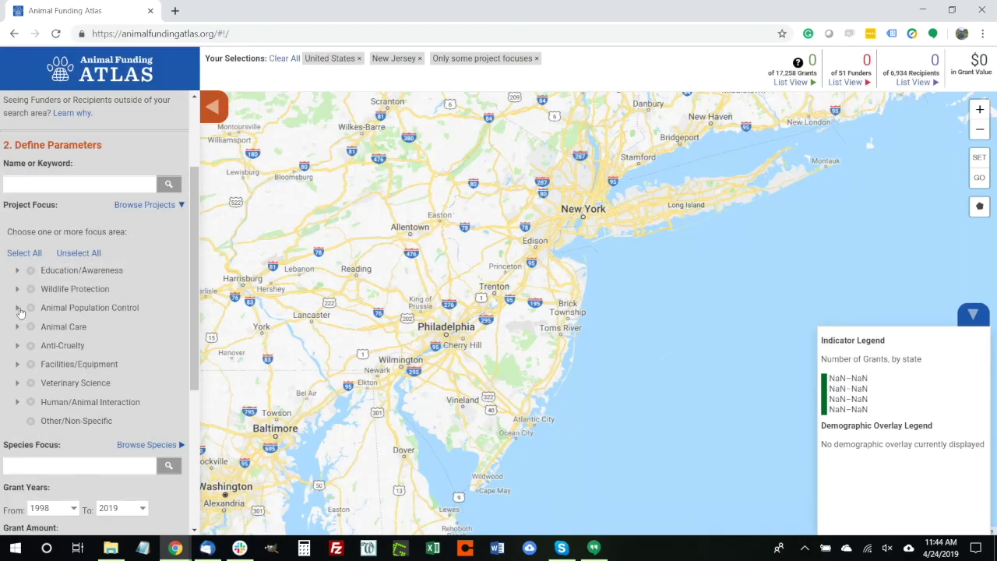
left_click(18, 308)
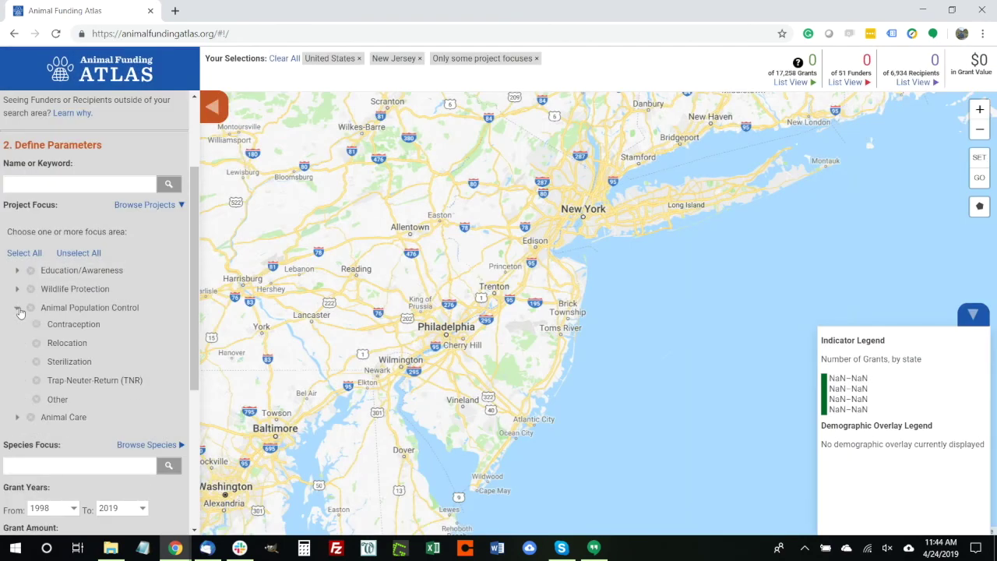
left_click(38, 364)
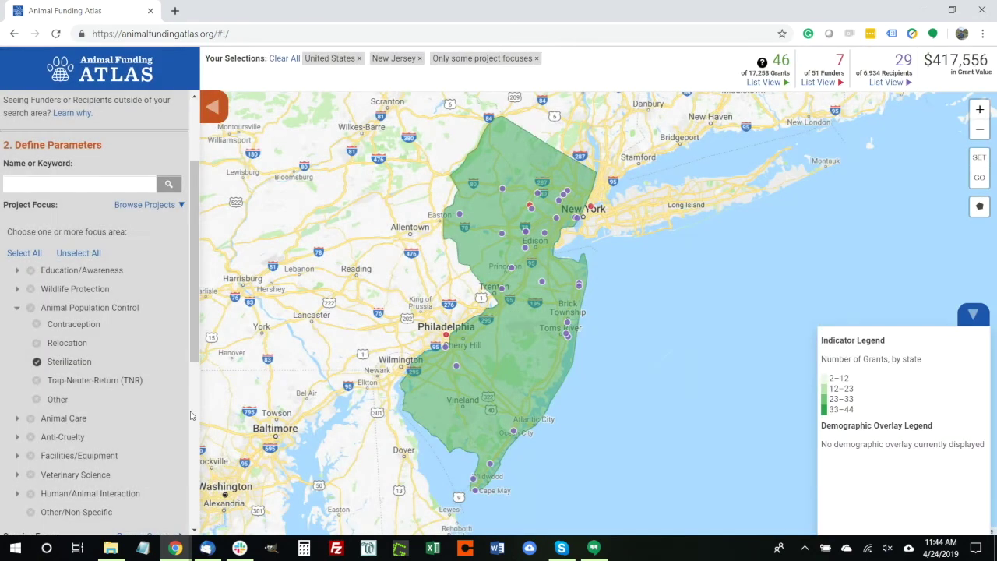
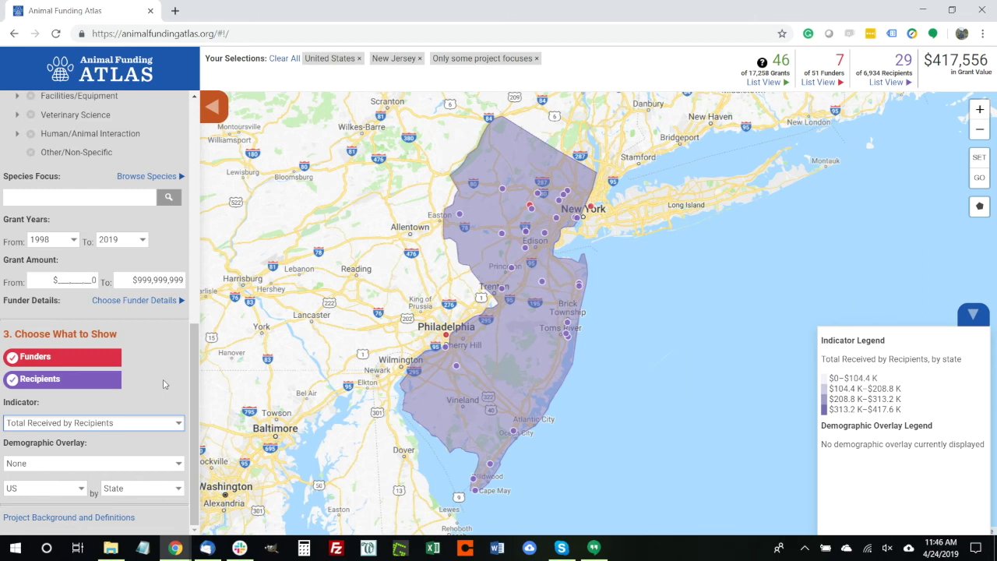
Add the % Below poverty line demographic overlay and break the map data down by County
left_click(123, 472)
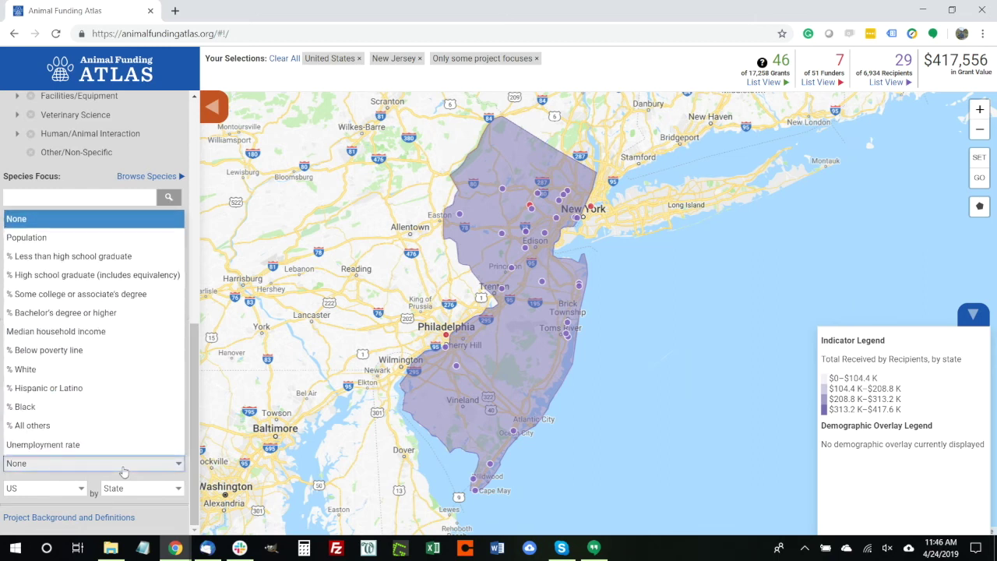
left_click(109, 351)
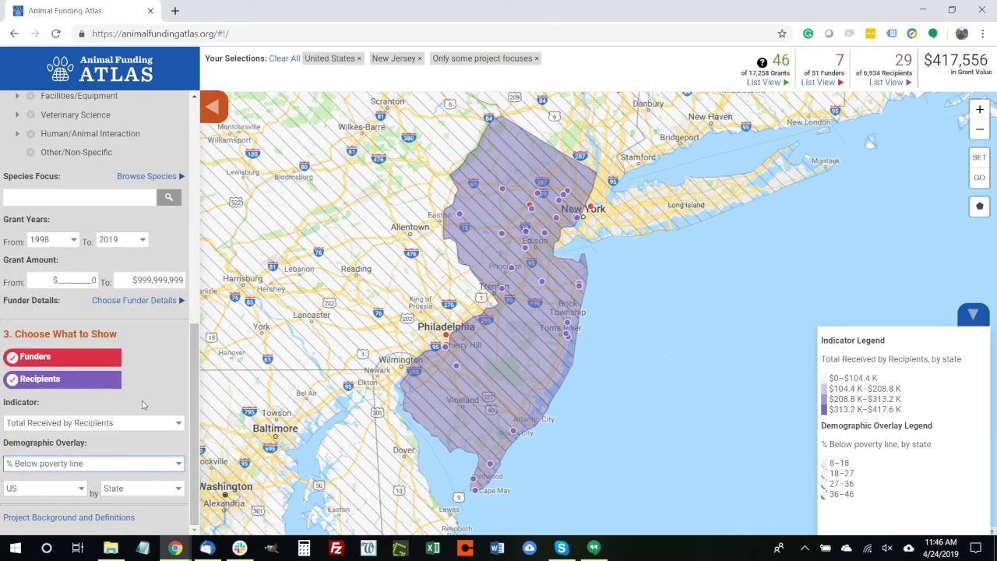
left_click(134, 492)
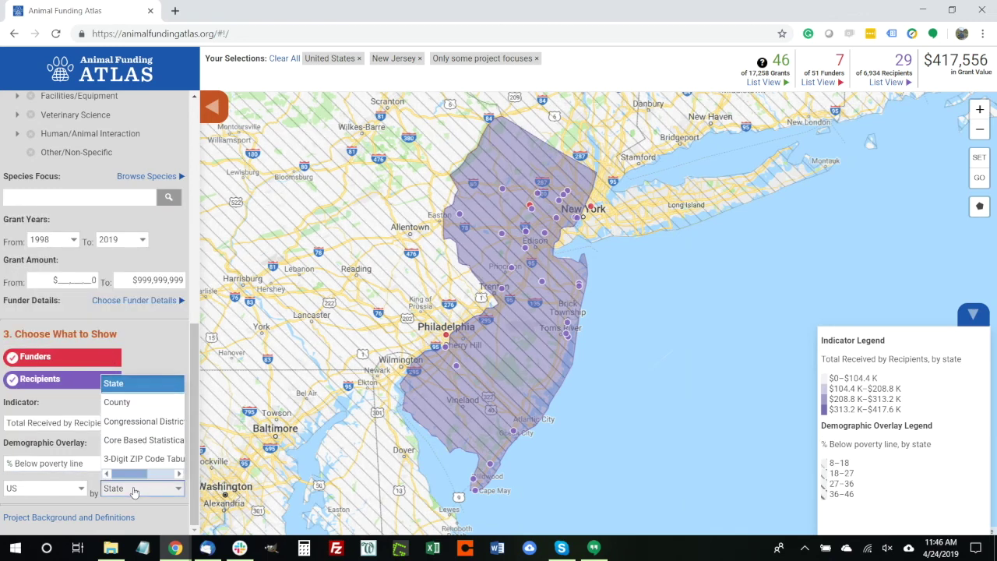
left_click(136, 404)
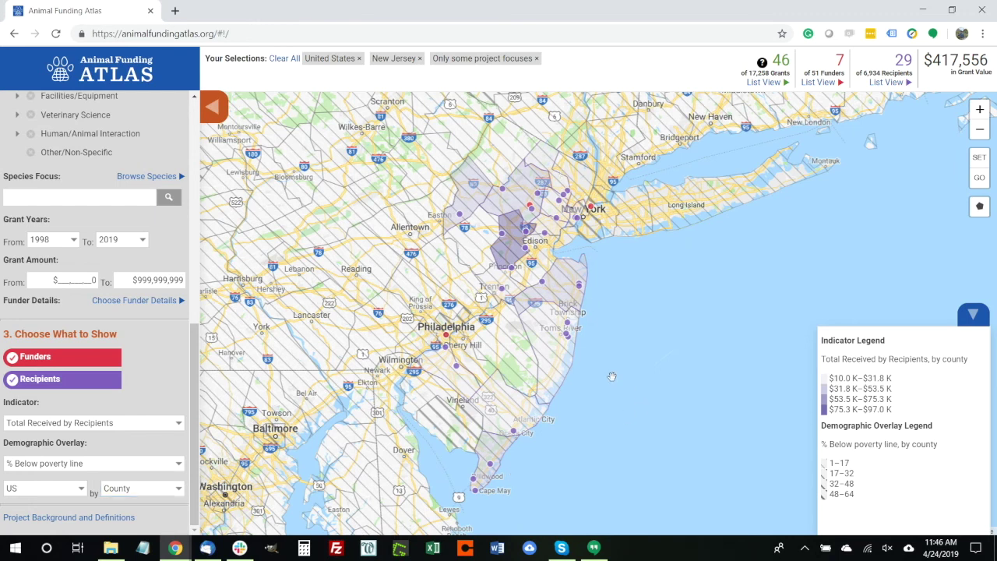
scroll(612, 376, "up", 1)
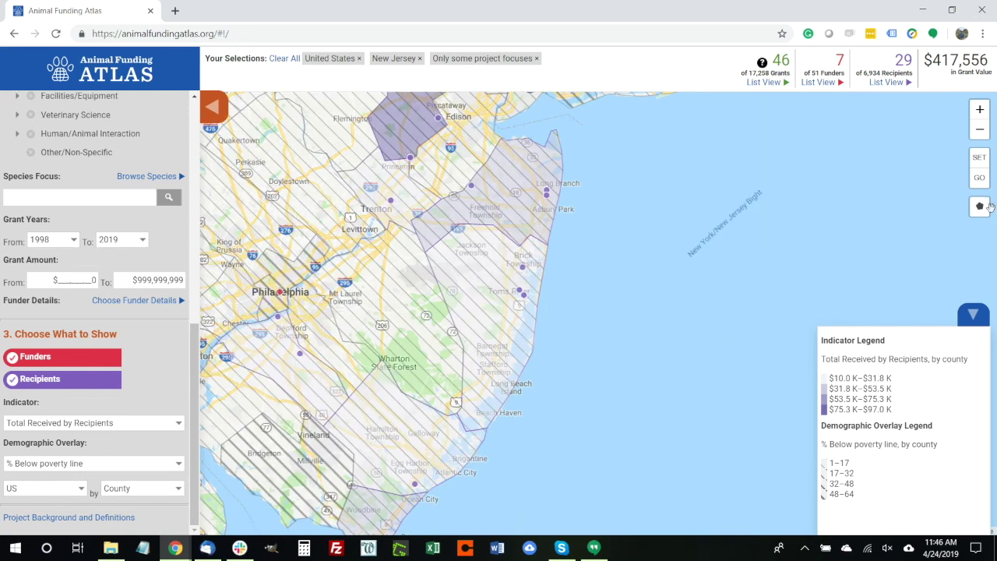
left_click(980, 130)
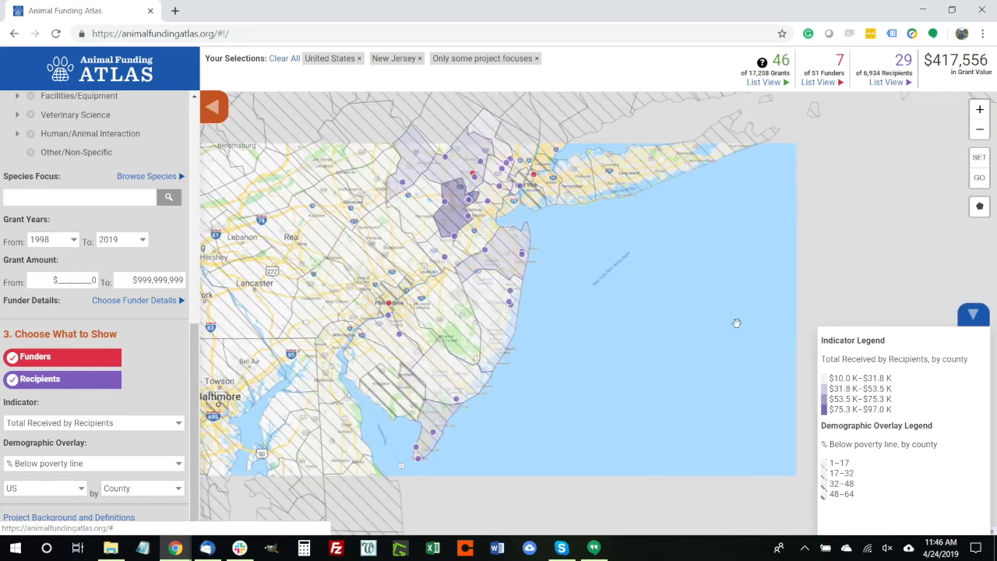
left_click_drag(589, 276, 644, 335)
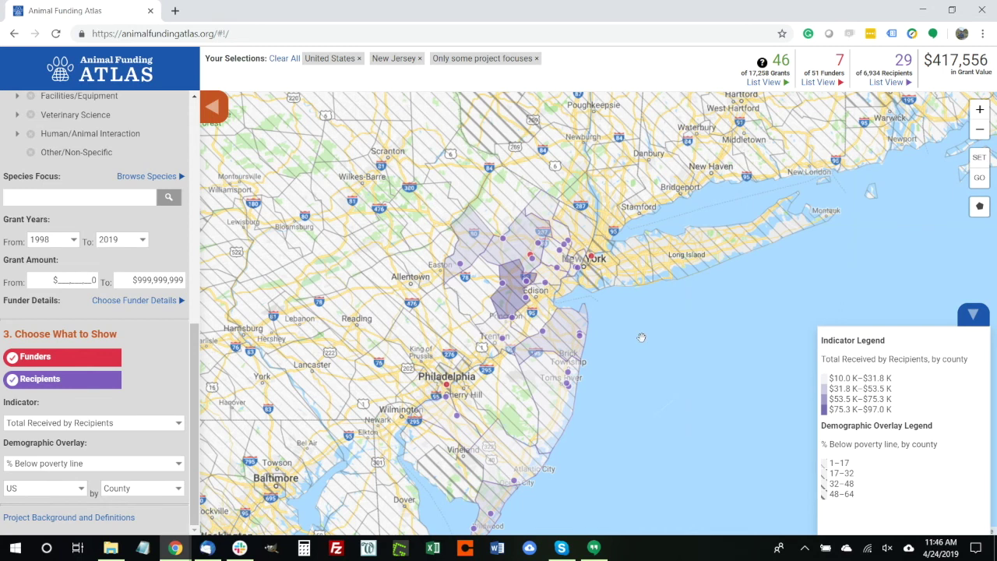
left_click_drag(641, 337, 637, 312)
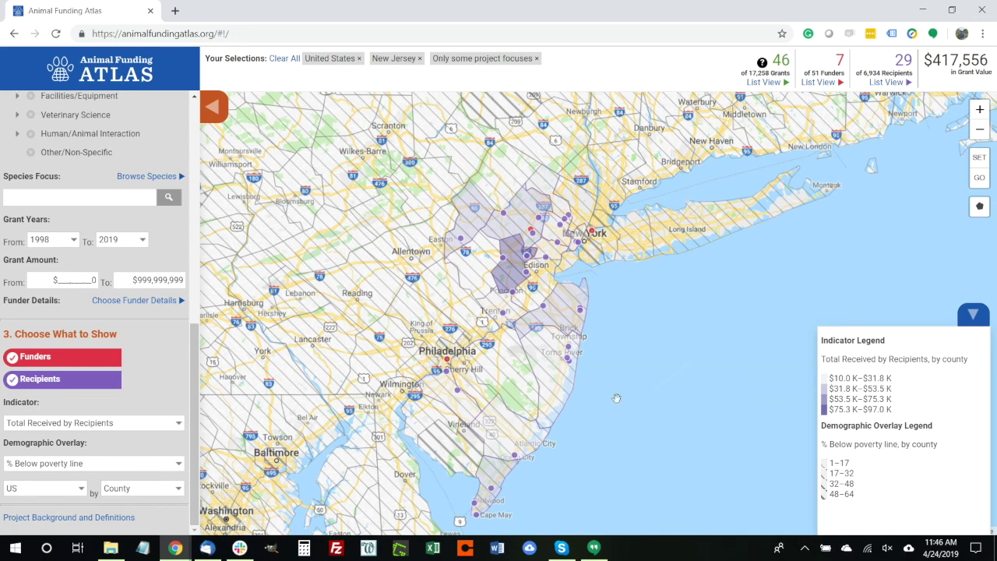
left_click_drag(616, 395, 617, 366)
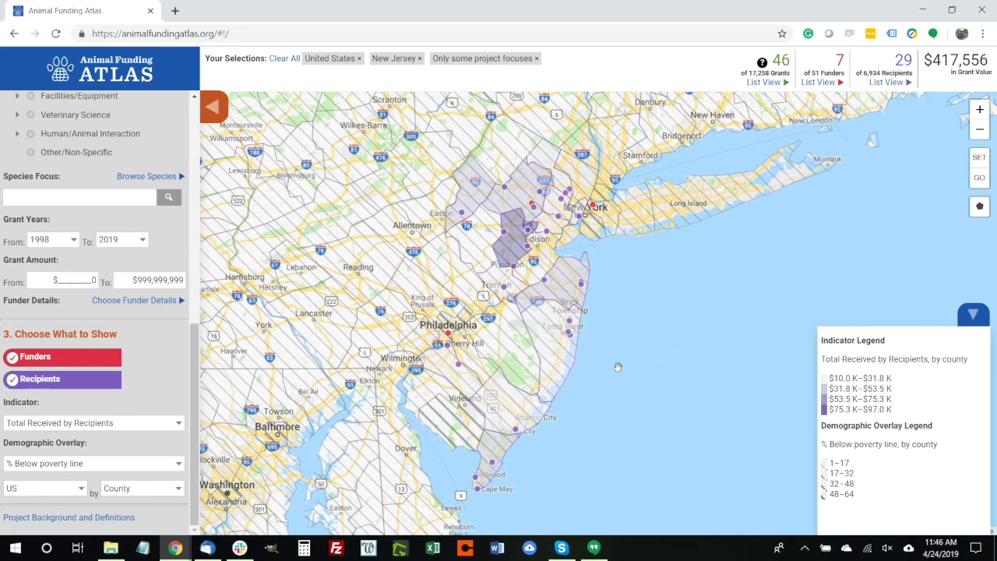